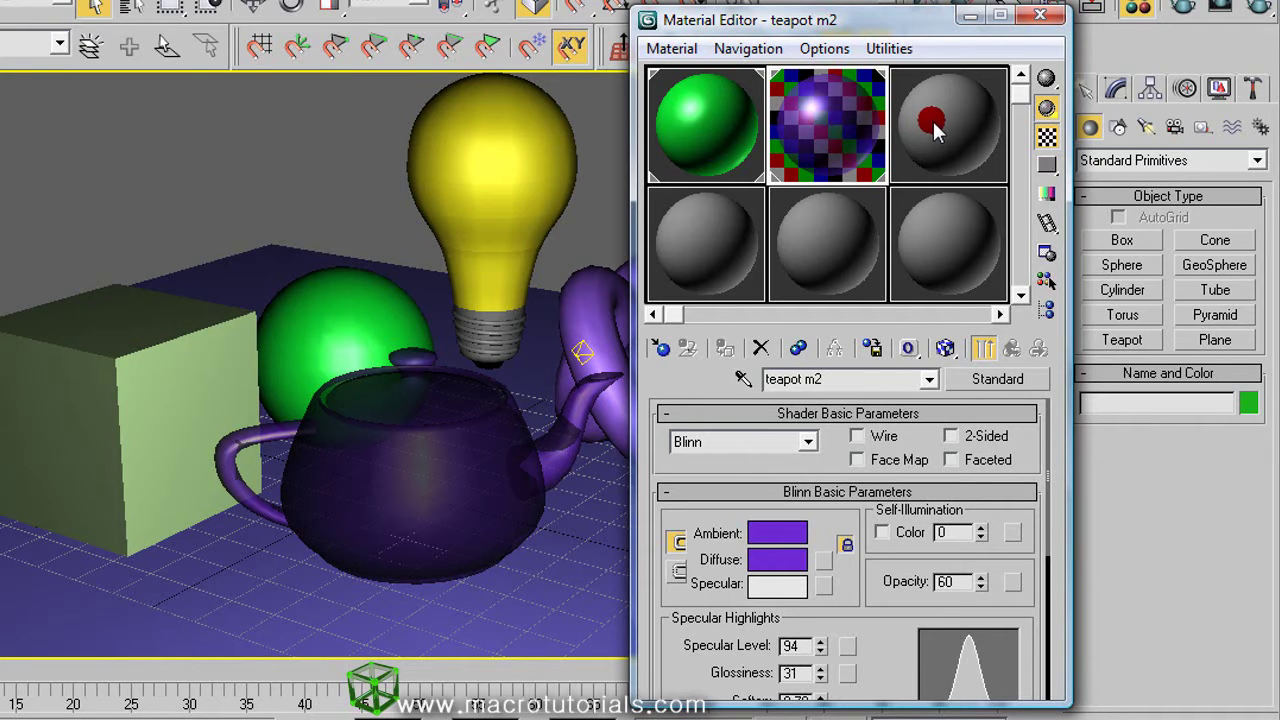
# - Duplicate the purple teapot m2 material onto the third sample slot
pyautogui.moveTo(932, 118); pyautogui.dragTo(933, 121)
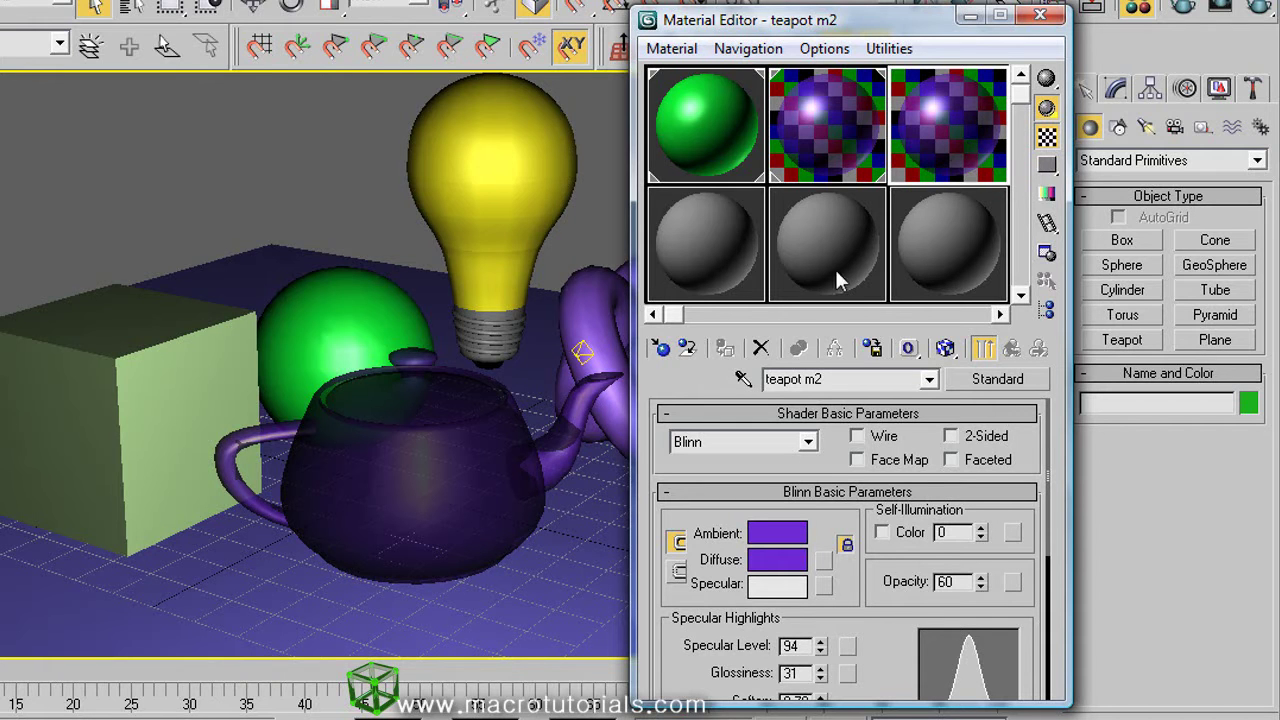
# - Reset the copied material to defaults and rename it teapot m3
pyautogui.click(762, 350)
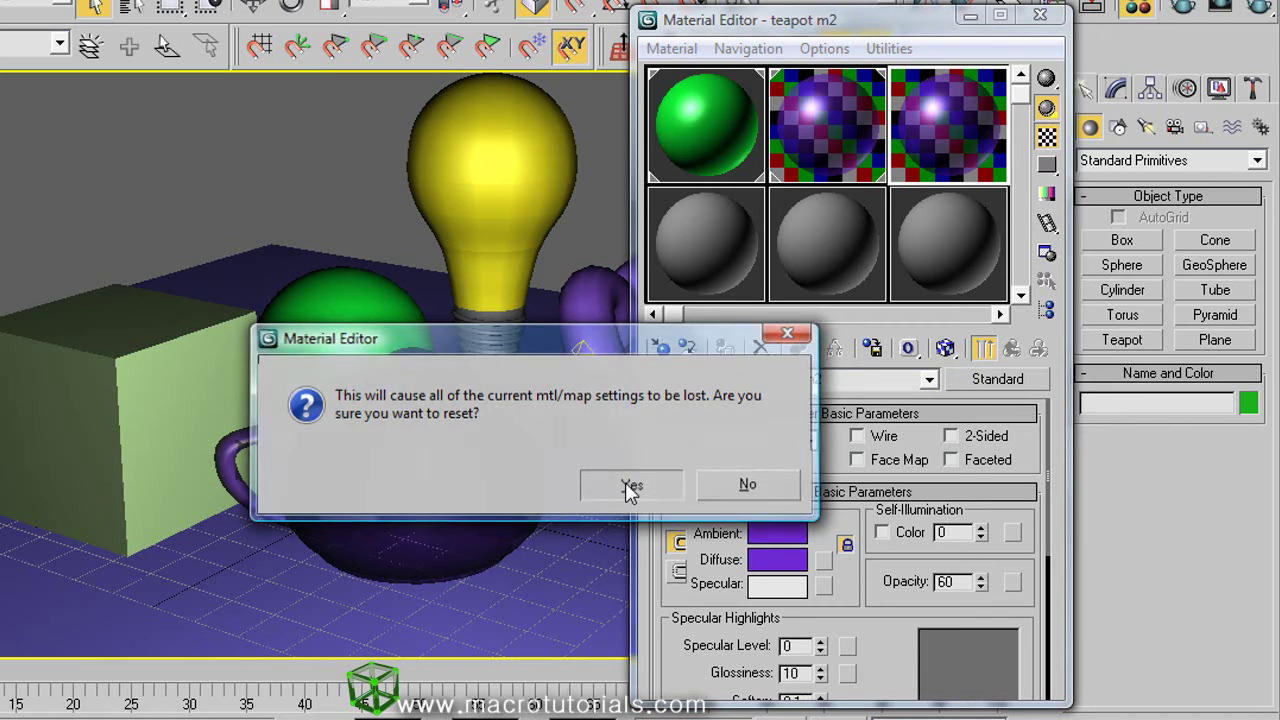
pyautogui.click(630, 483)
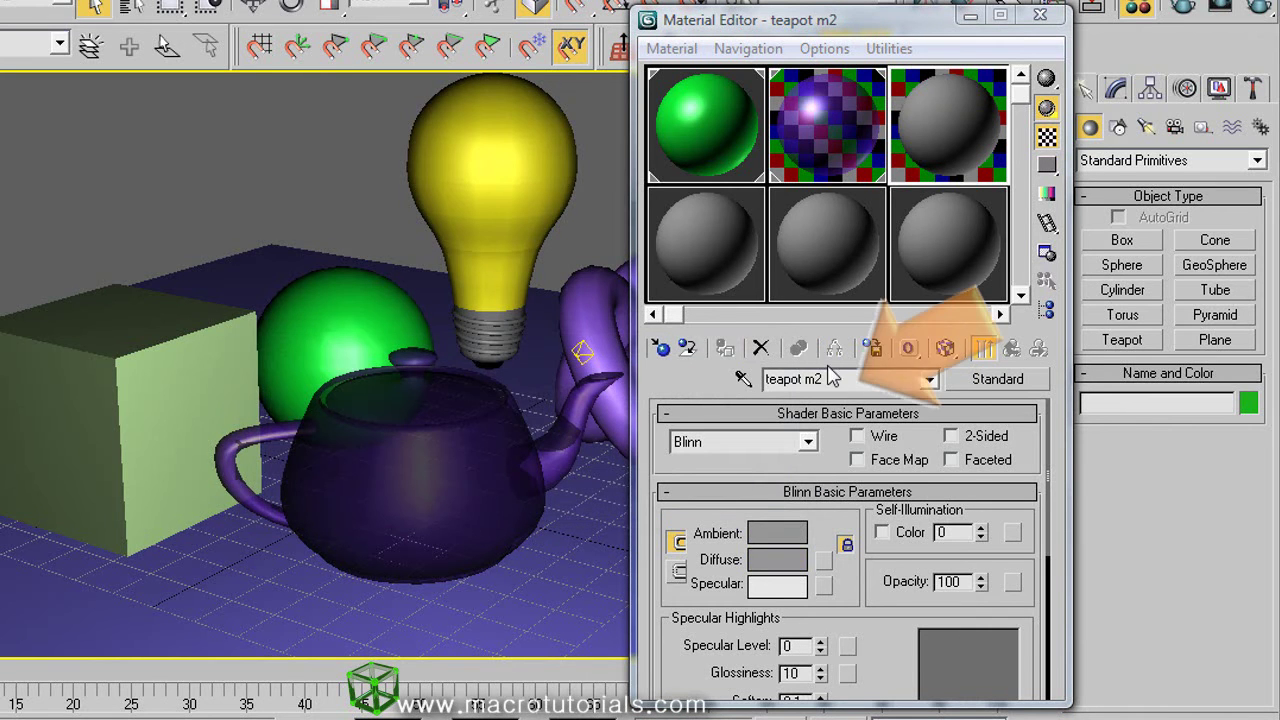
pyautogui.press('BackSpace')
pyautogui.write('3')
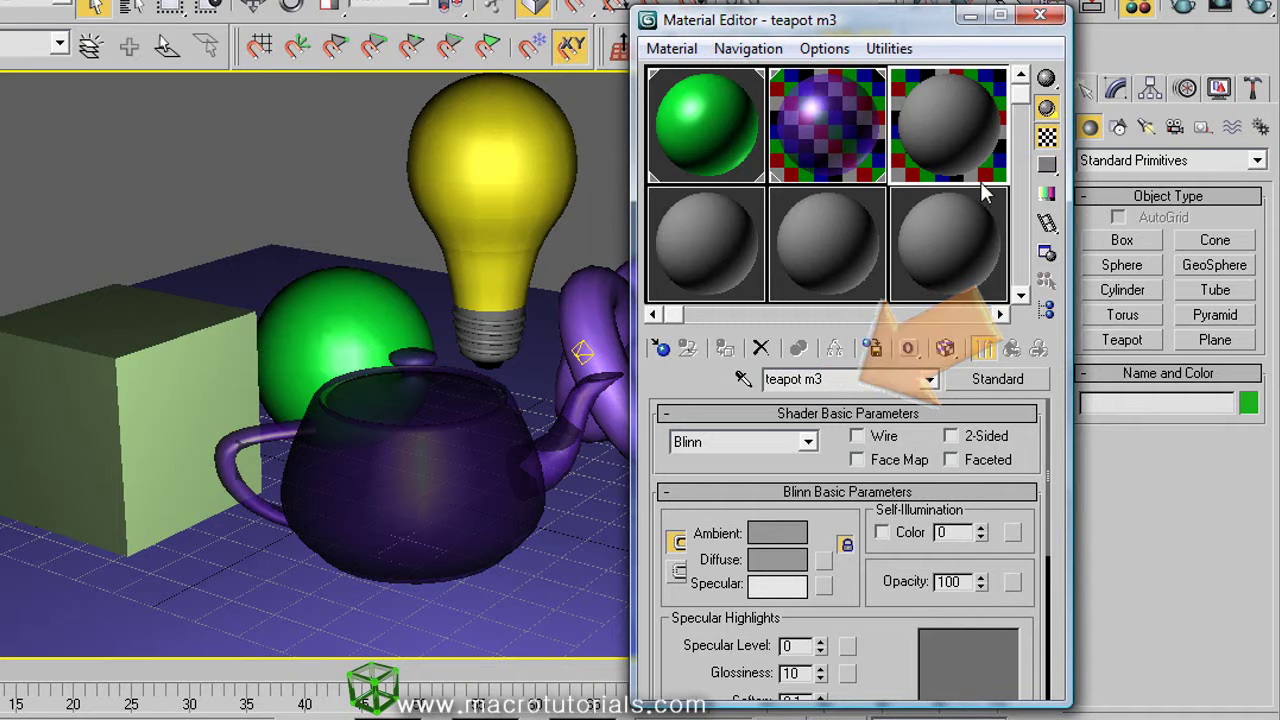
# - Set the teapot m3 diffuse colour to a saturated yellow
pyautogui.click(766, 562)
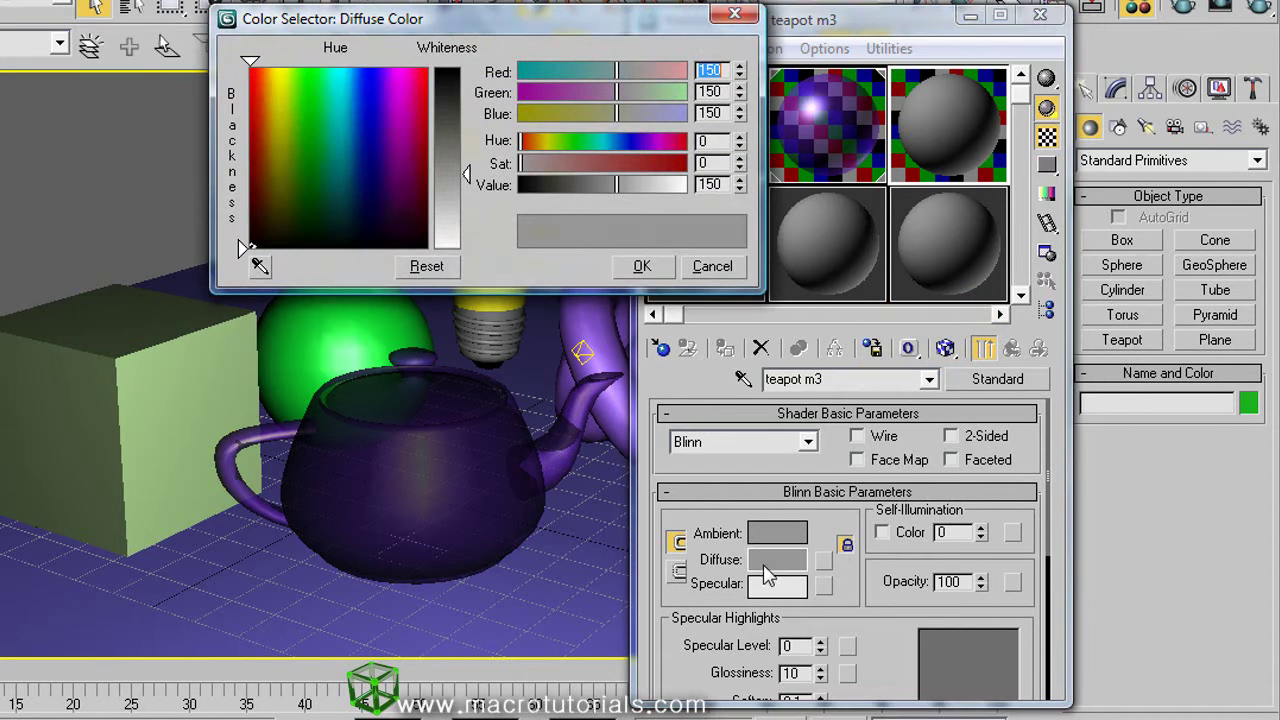
pyautogui.moveTo(340, 130); pyautogui.dragTo(281, 96)
pyautogui.moveTo(466, 175); pyautogui.dragTo(461, 128)
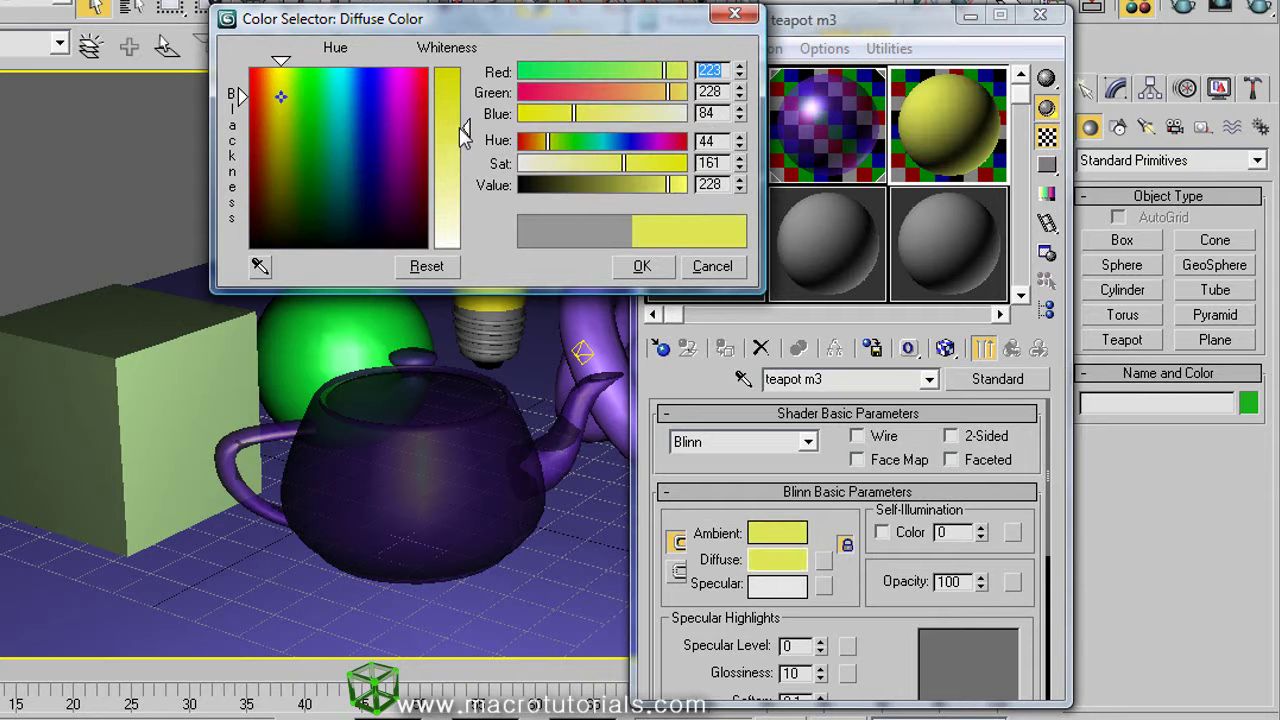
pyautogui.click(641, 266)
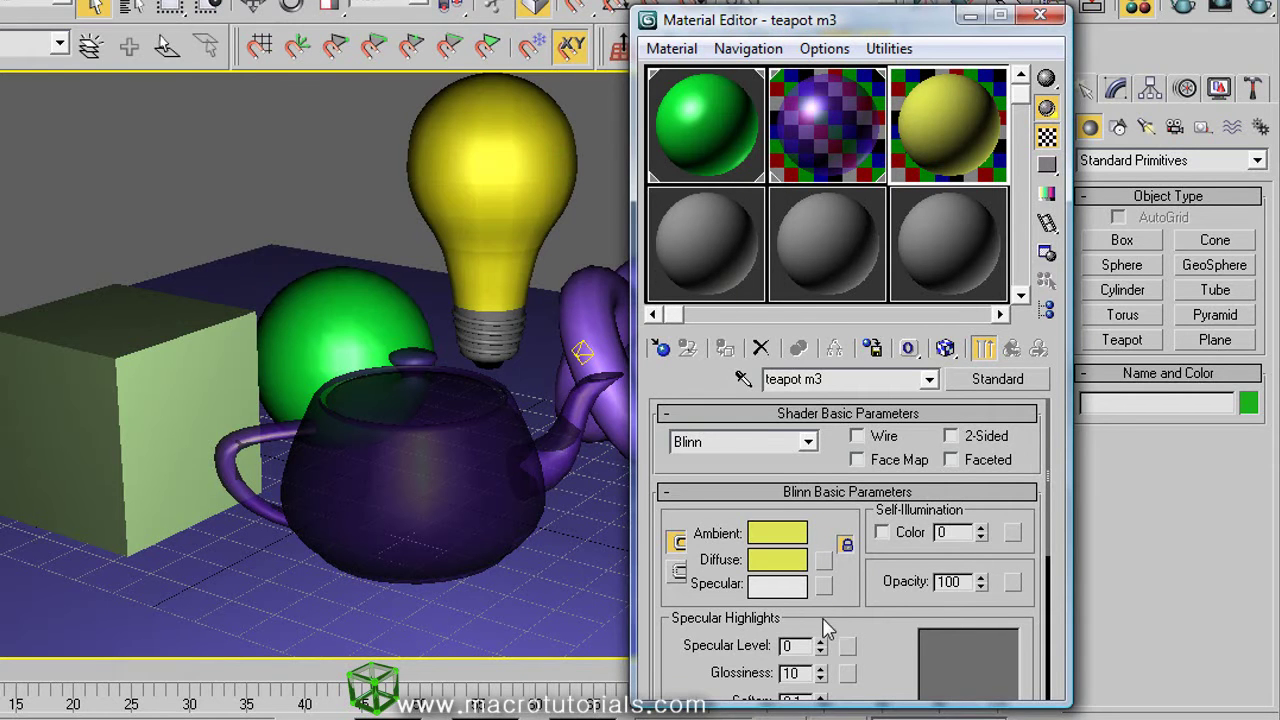
# - Give teapot m3 specular level 78, glossiness 10, opacity 64 and self-illumination 100
pyautogui.moveTo(820, 620); pyautogui.dragTo(821, 500)
pyautogui.moveTo(822, 627)
pyautogui.mouseDown()
pyautogui.moveTo(820, 649)
pyautogui.moveTo(820, 611)
pyautogui.moveTo(822, 622)
pyautogui.mouseUp()
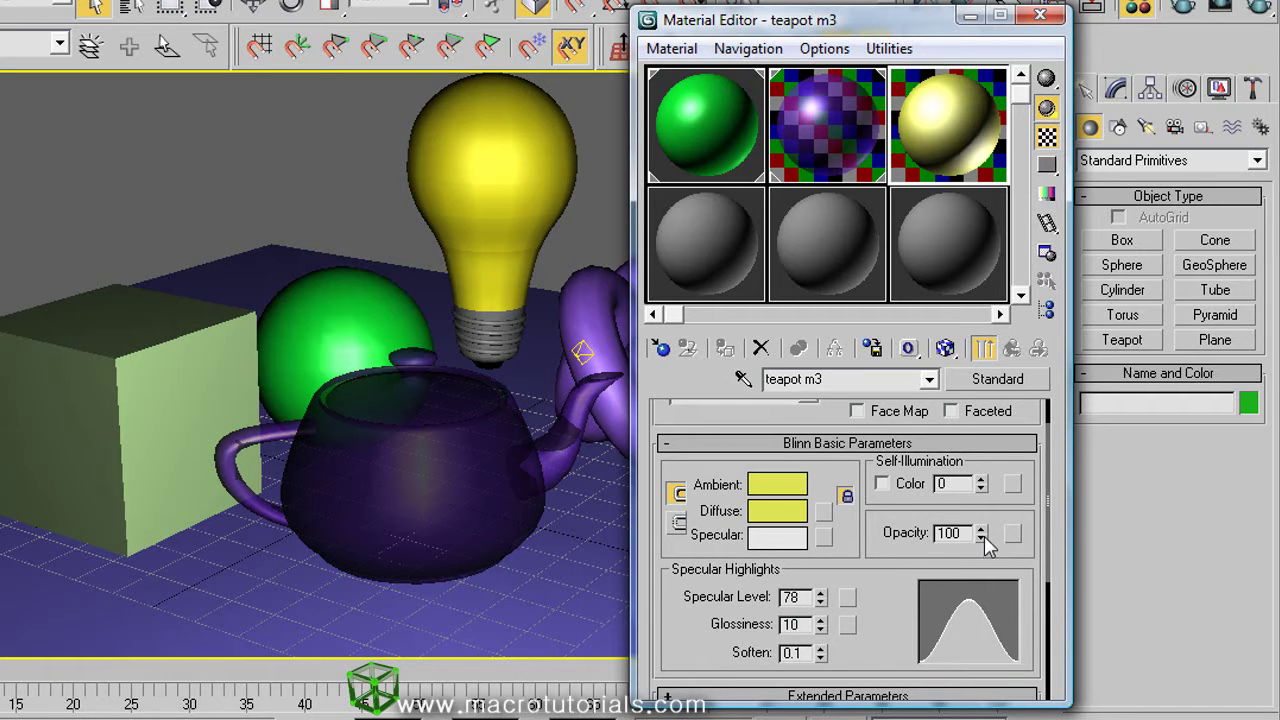
pyautogui.moveTo(983, 540); pyautogui.dragTo(978, 592)
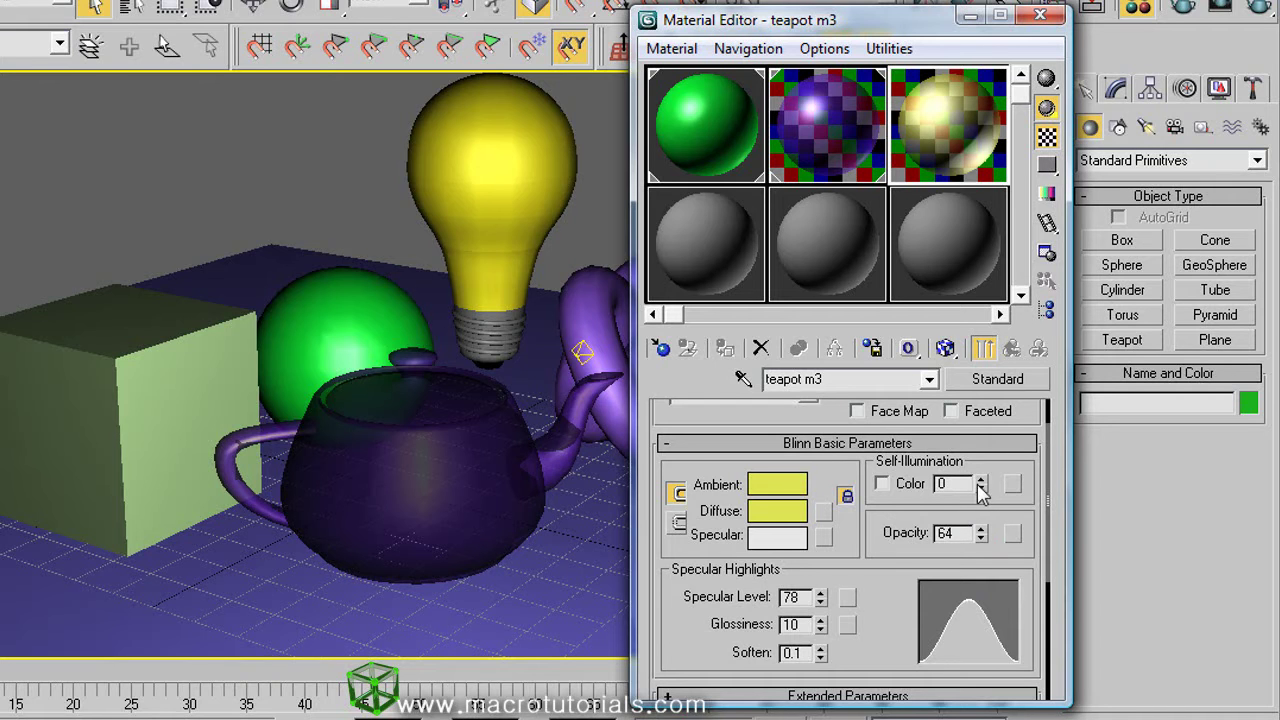
pyautogui.moveTo(982, 480); pyautogui.dragTo(981, 351)
pyautogui.click(980, 349)
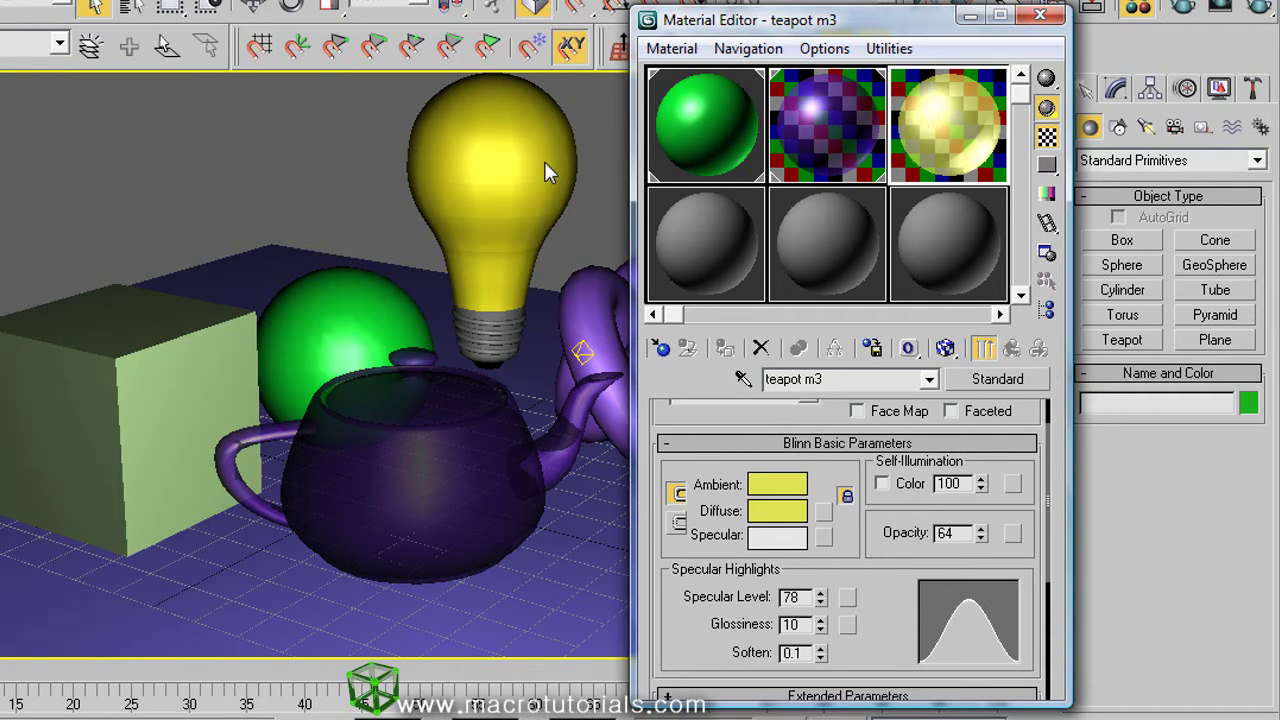
# - Assign teapot m3 to the light bulb and render the scene
pyautogui.click(480, 134)
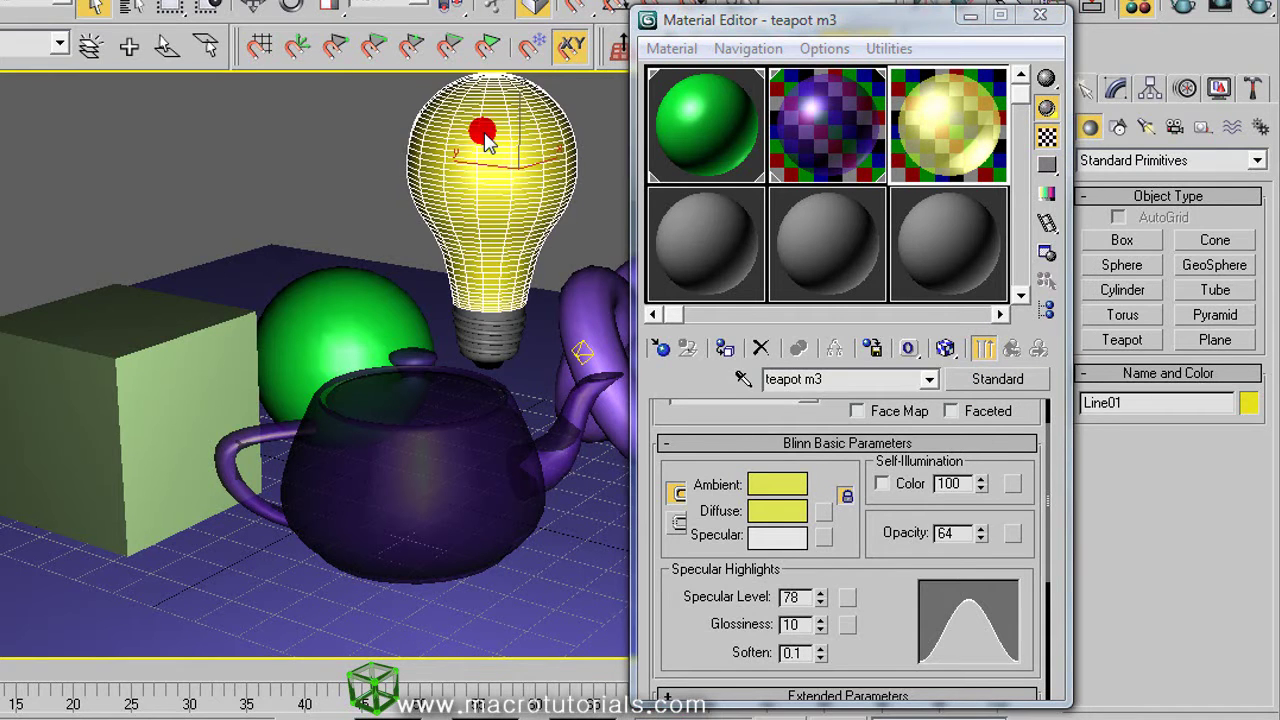
pyautogui.click(726, 349)
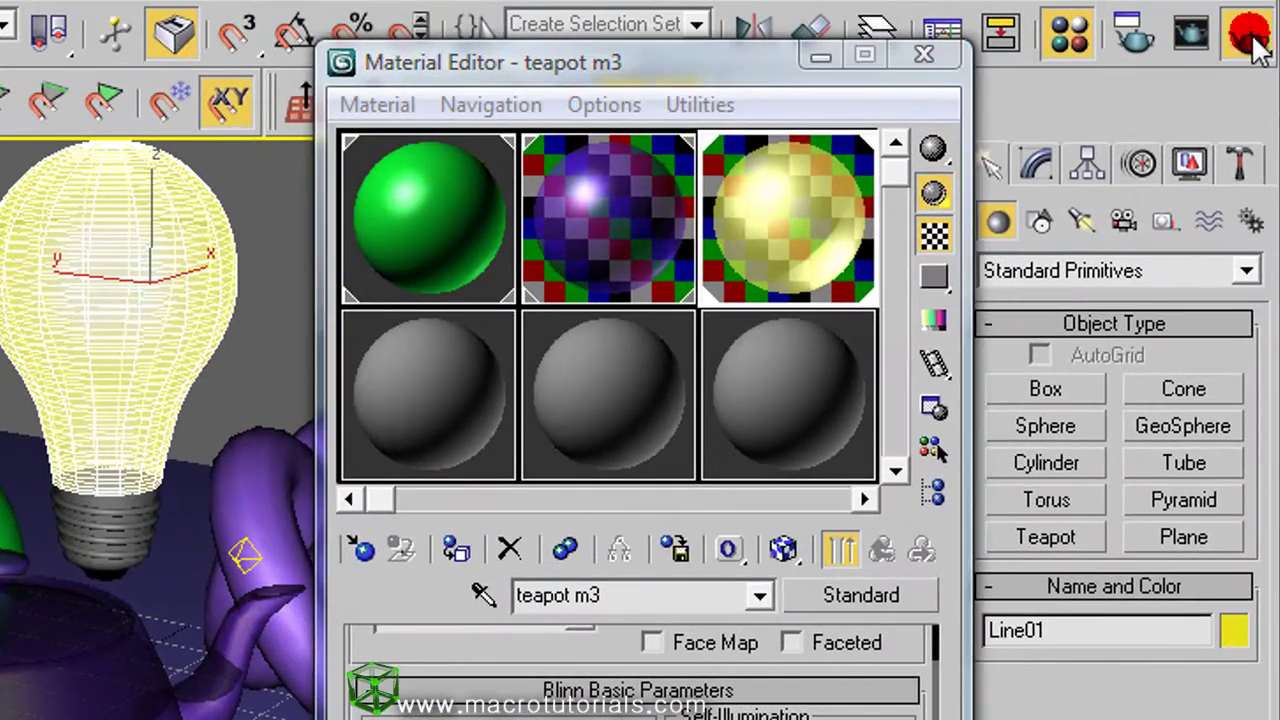
pyautogui.click(1260, 4)
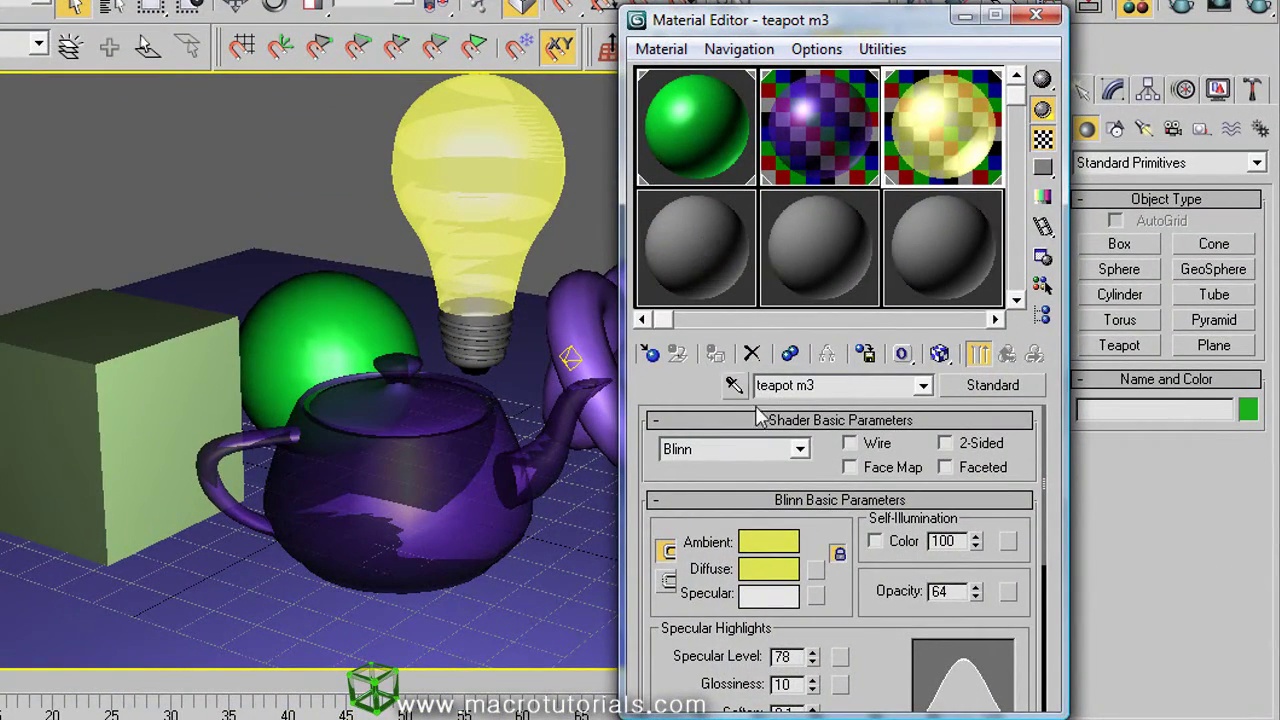
# - Pick the 07 - Default material's diffuse map browser, trying its list, icon and thumbnail views
pyautogui.click(669, 252)
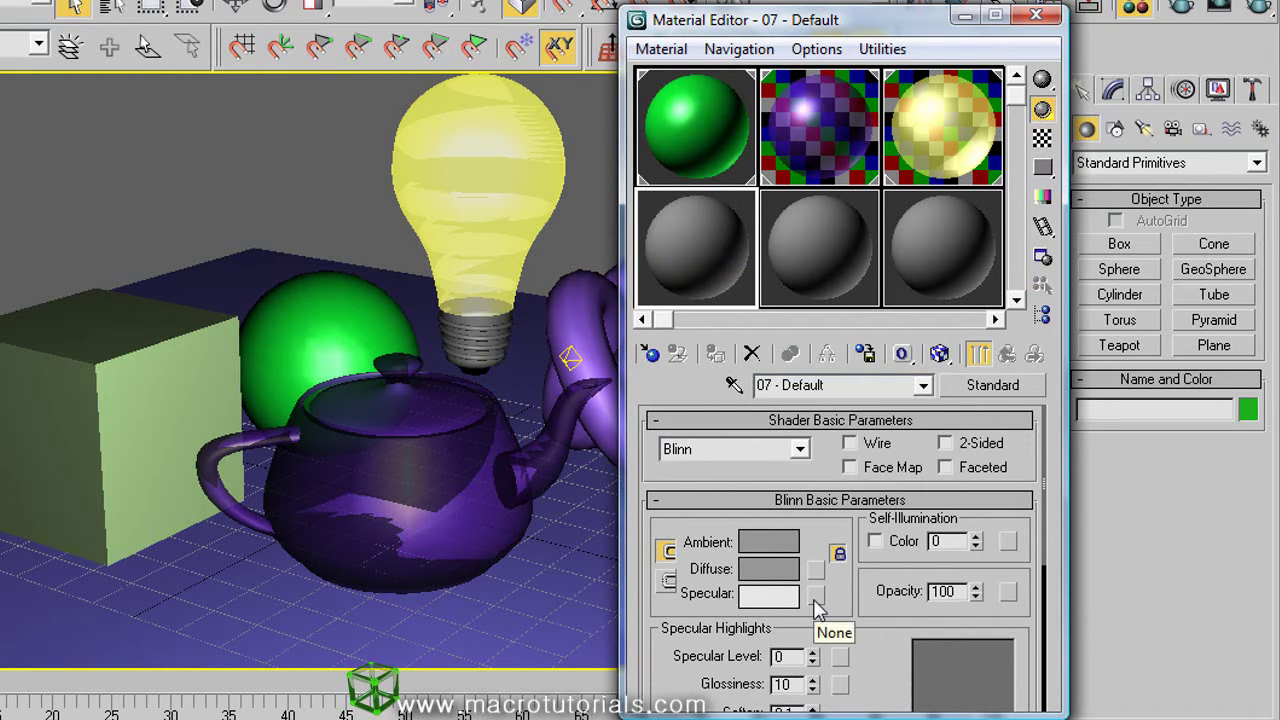
pyautogui.click(816, 569)
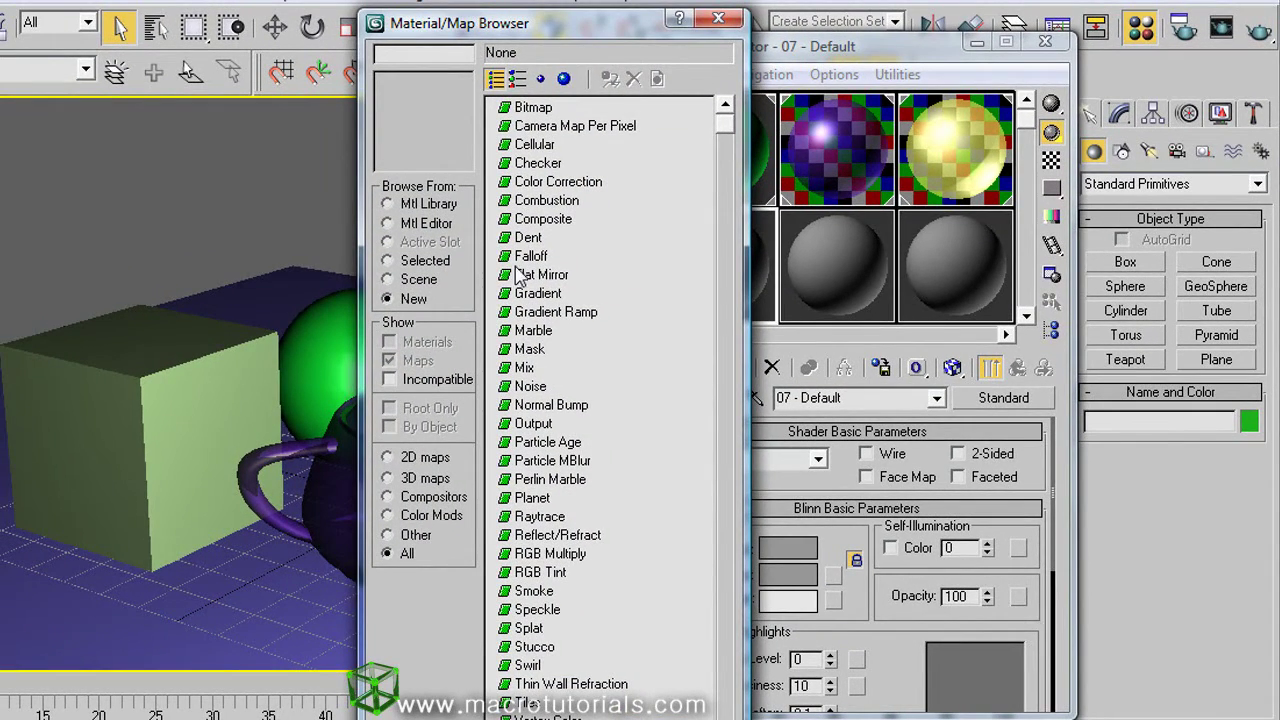
pyautogui.click(517, 78)
pyautogui.click(540, 79)
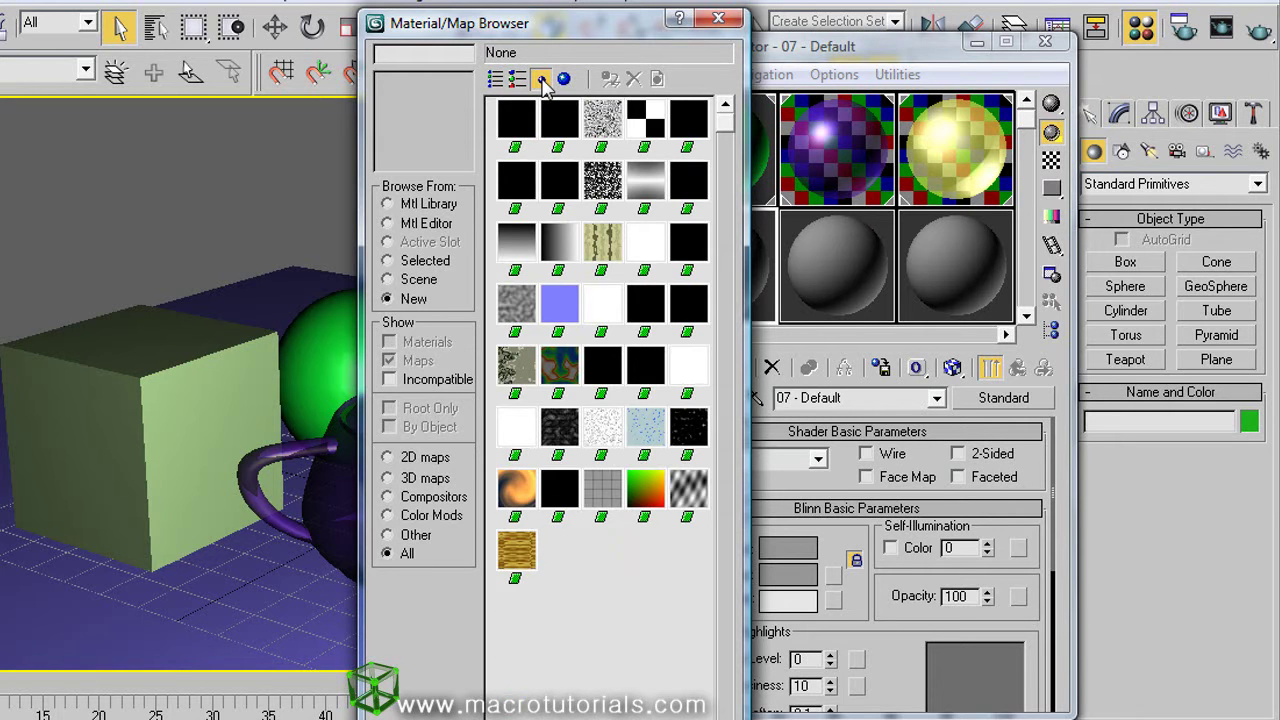
pyautogui.click(565, 80)
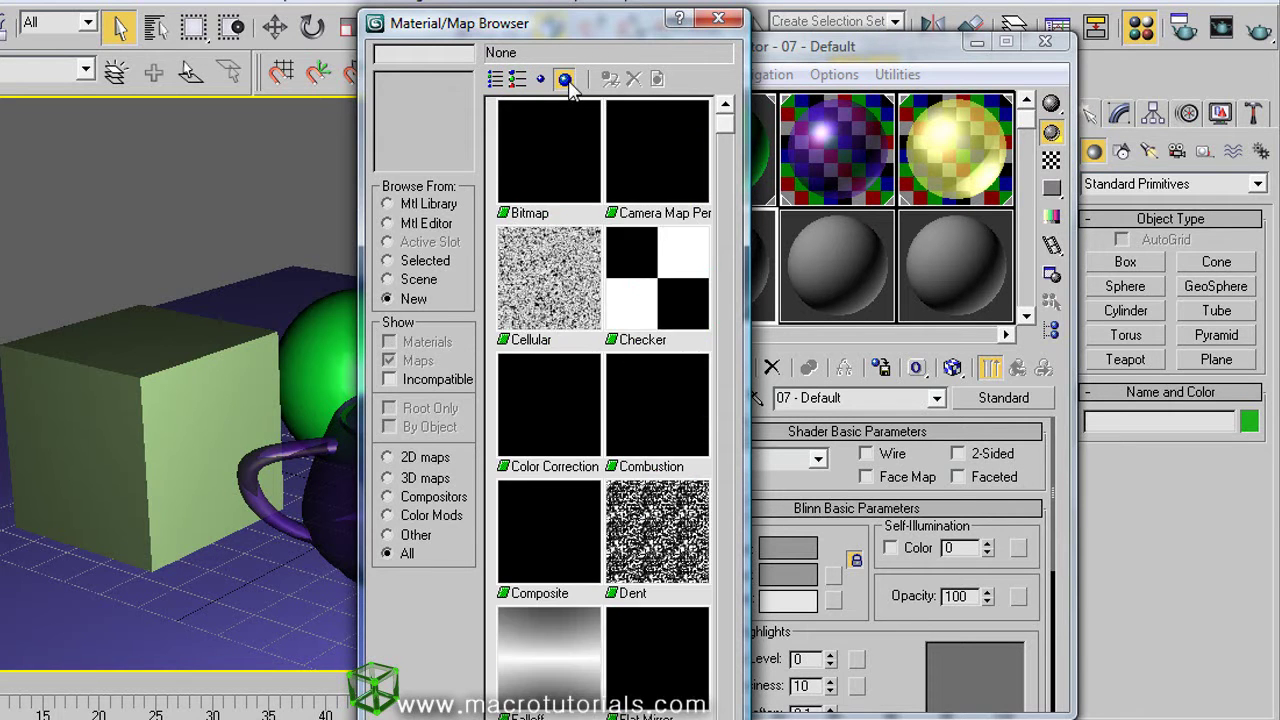
pyautogui.click(518, 79)
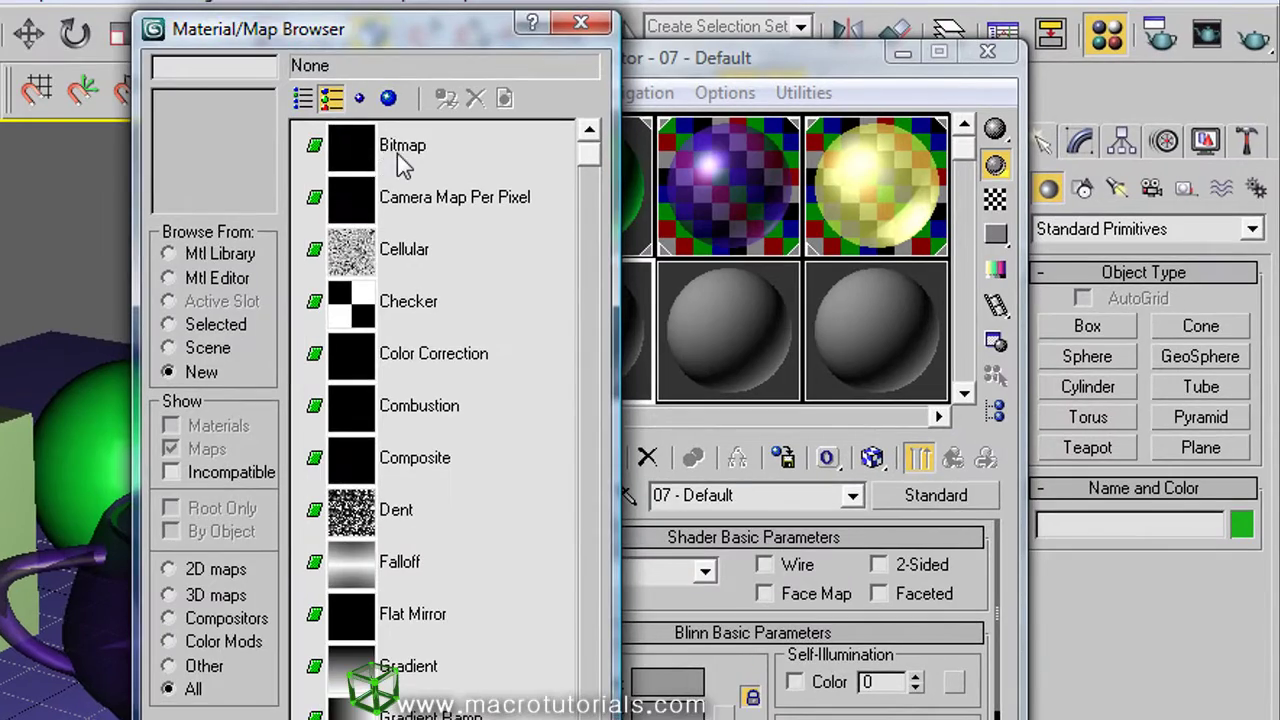
# - Load woodbox.jpg from the Basic materials and textures folder as the diffuse Bitmap
pyautogui.doubleClick(395, 153)
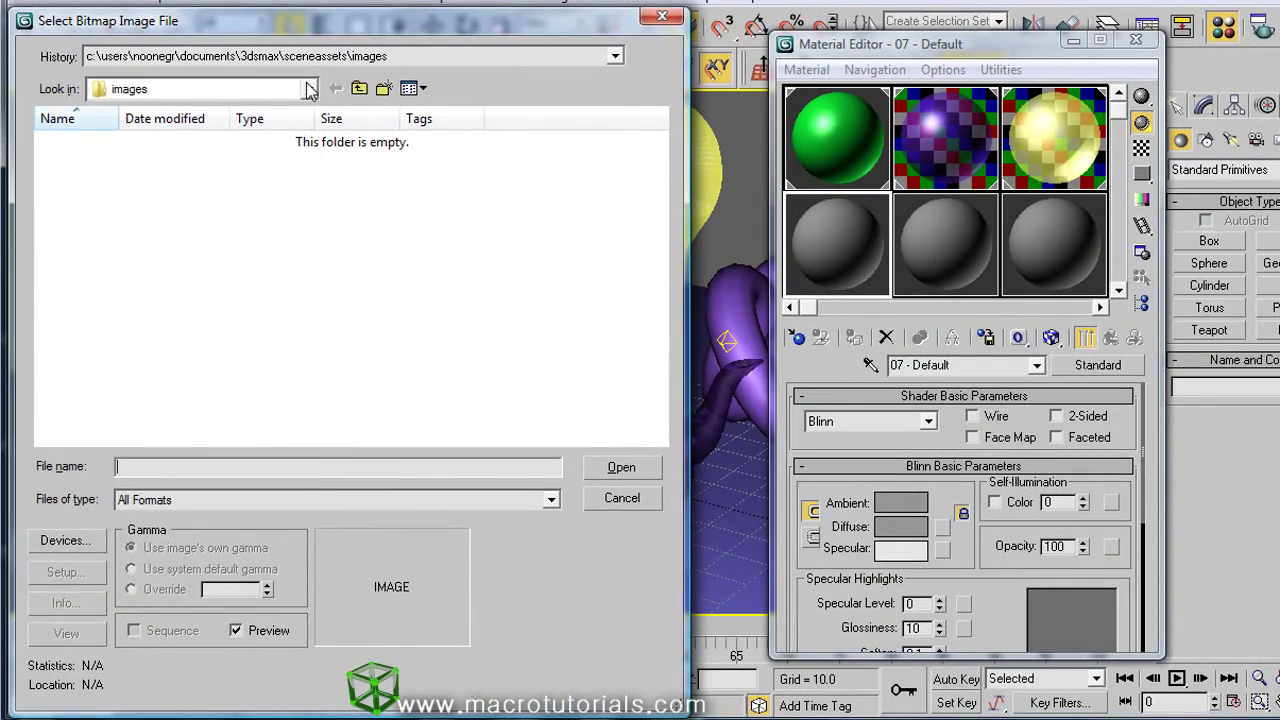
pyautogui.click(310, 90)
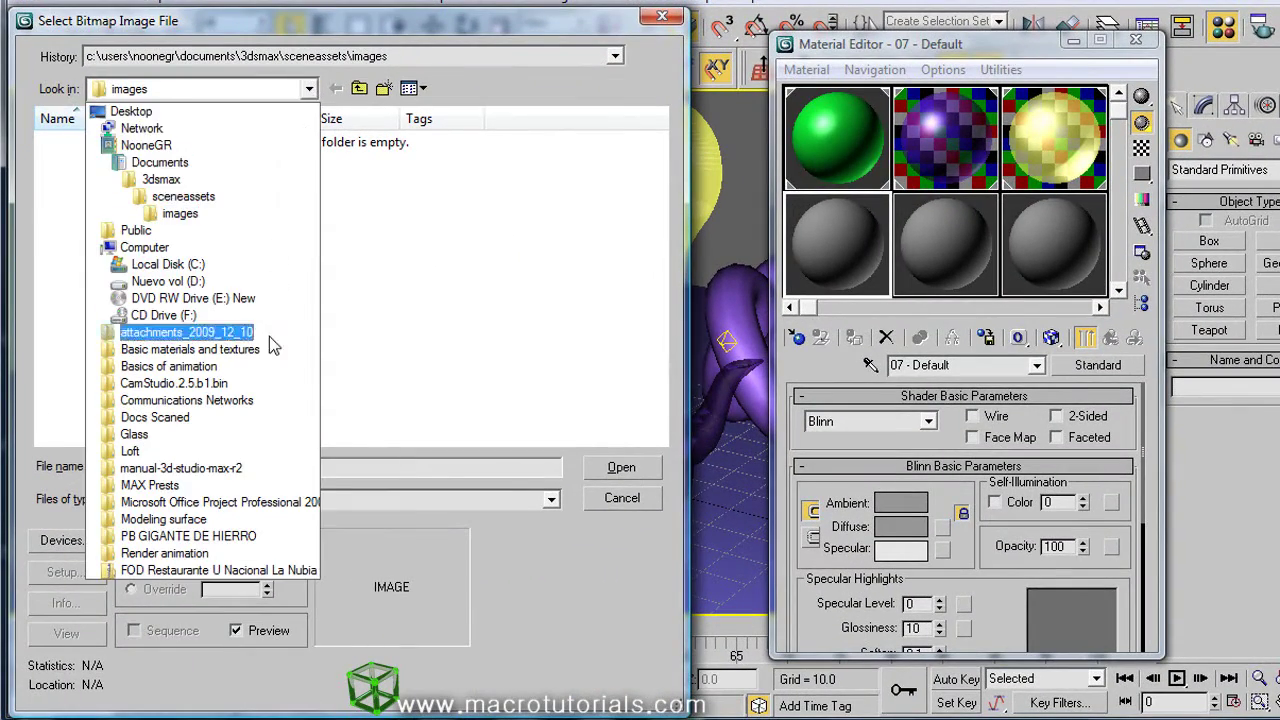
pyautogui.click(250, 349)
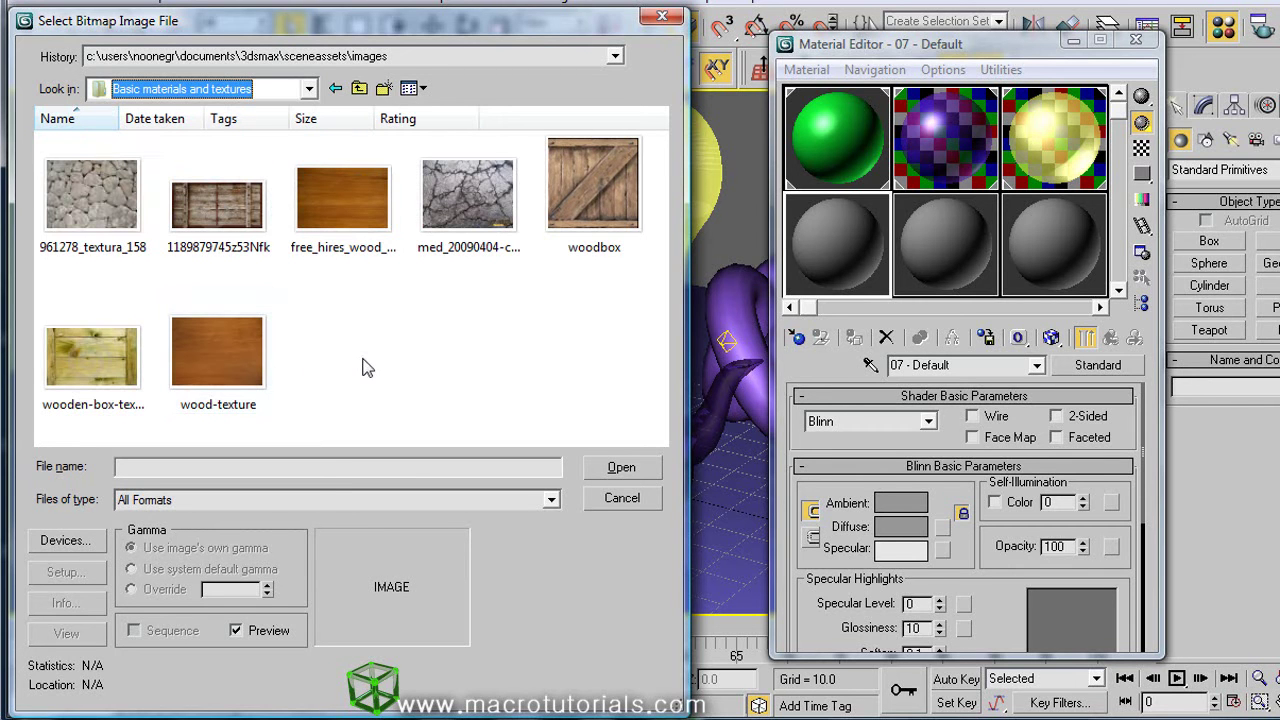
pyautogui.click(576, 193)
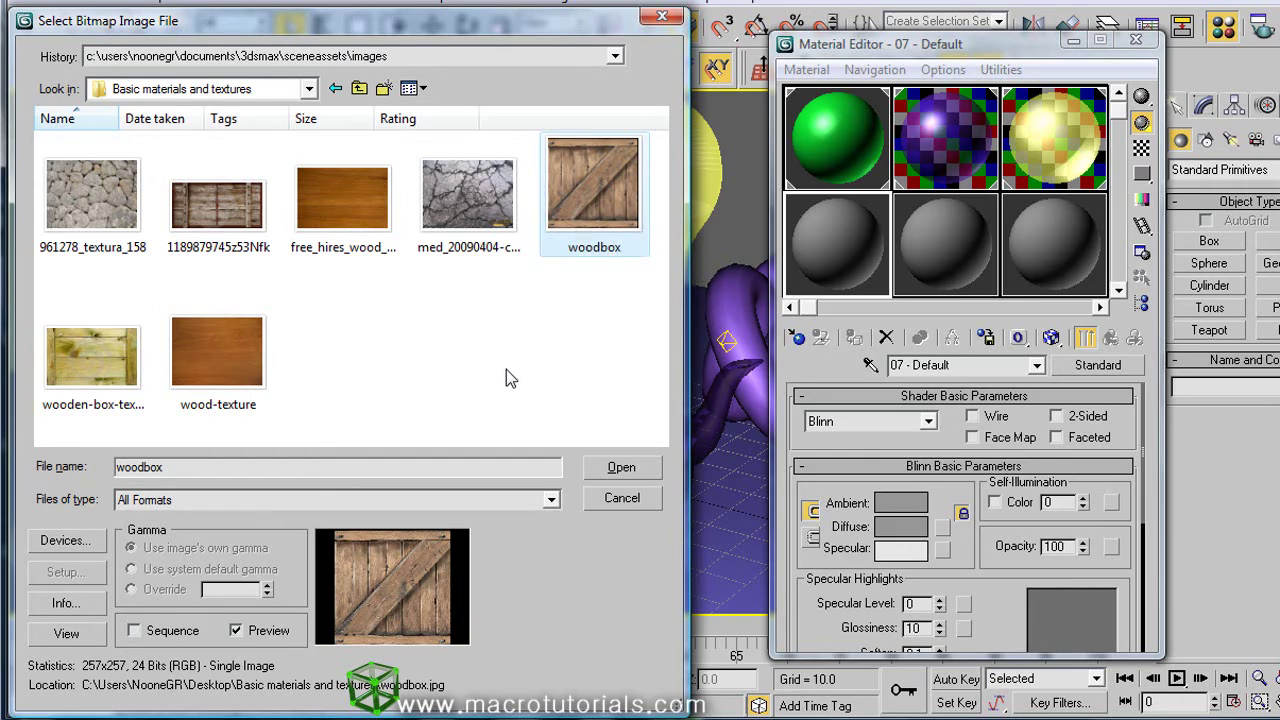
pyautogui.click(616, 467)
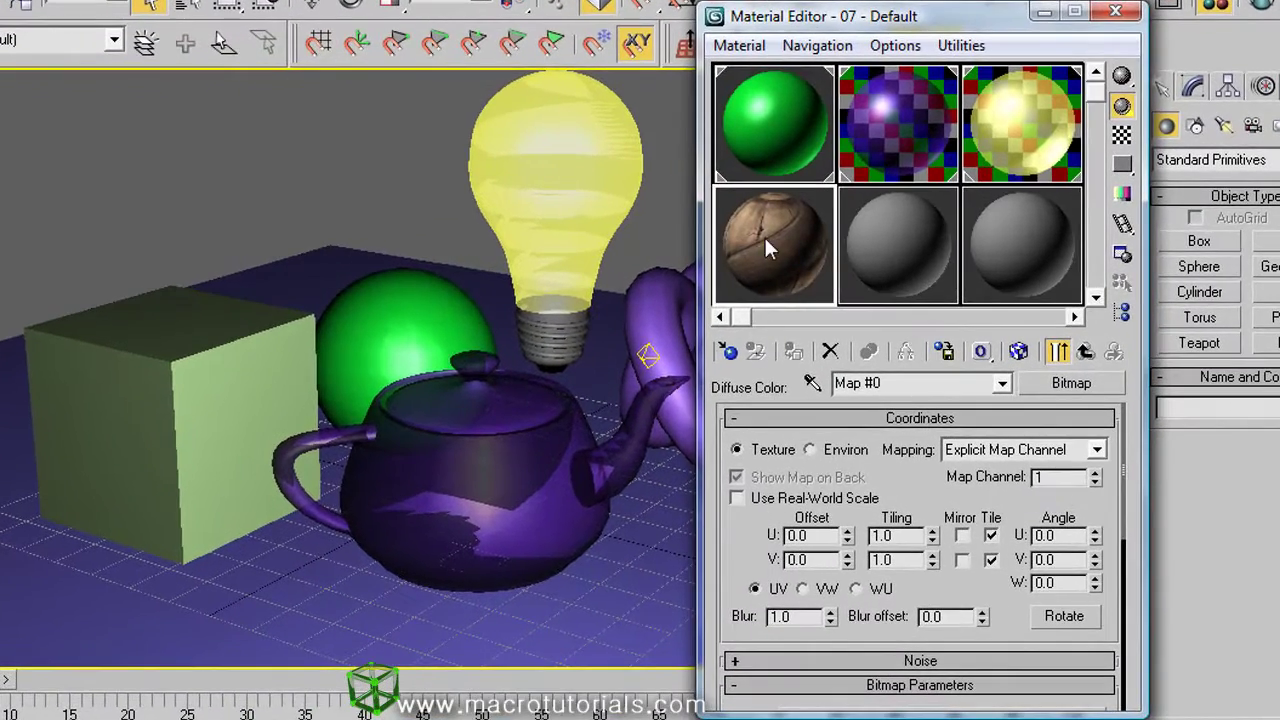
# - Switch the wood sample slot to Drag/Rotate, spin the sphere, then reset its rotation
pyautogui.rightClick(764, 235)
pyautogui.click(812, 284)
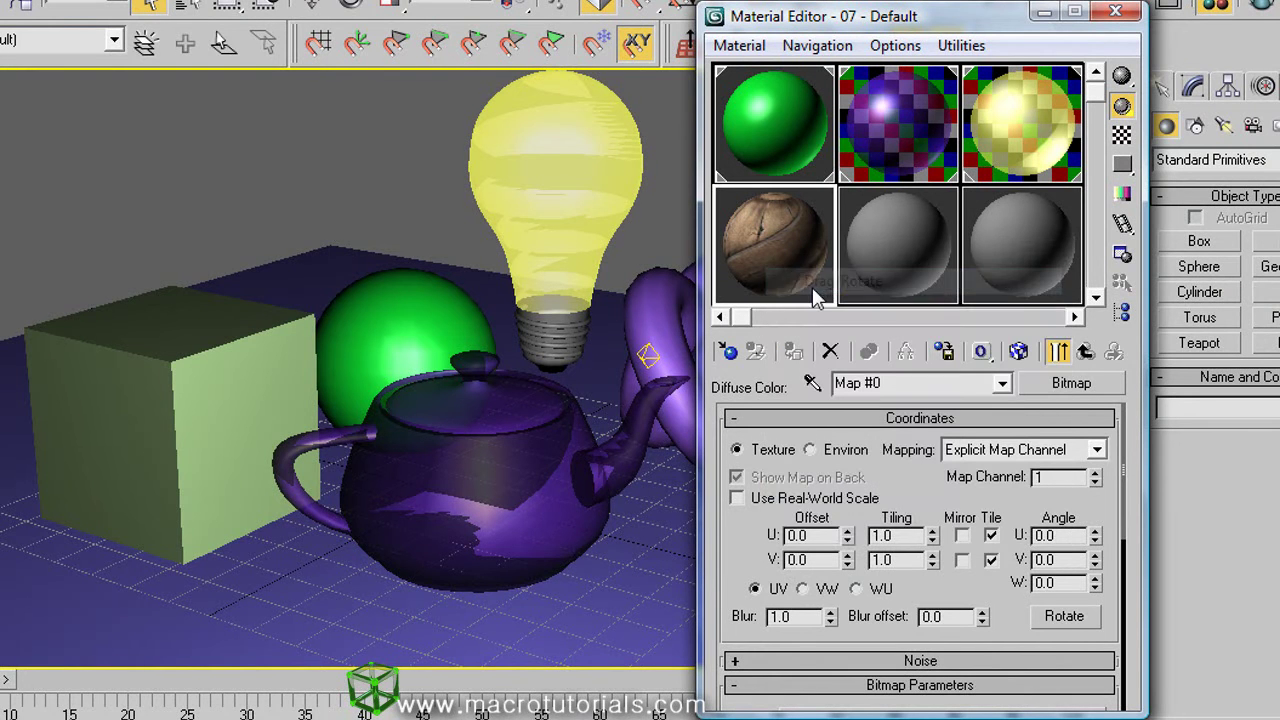
pyautogui.moveTo(757, 242); pyautogui.dragTo(810, 292)
pyautogui.rightClick(769, 238)
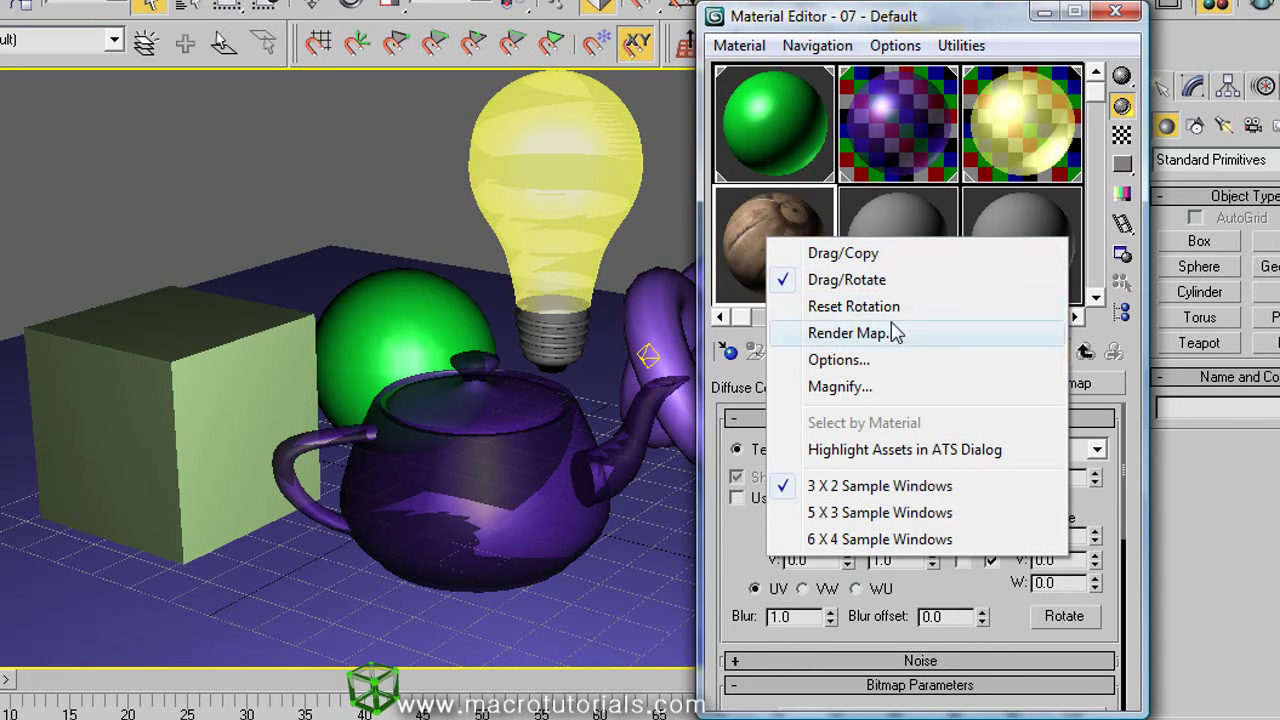
pyautogui.click(855, 307)
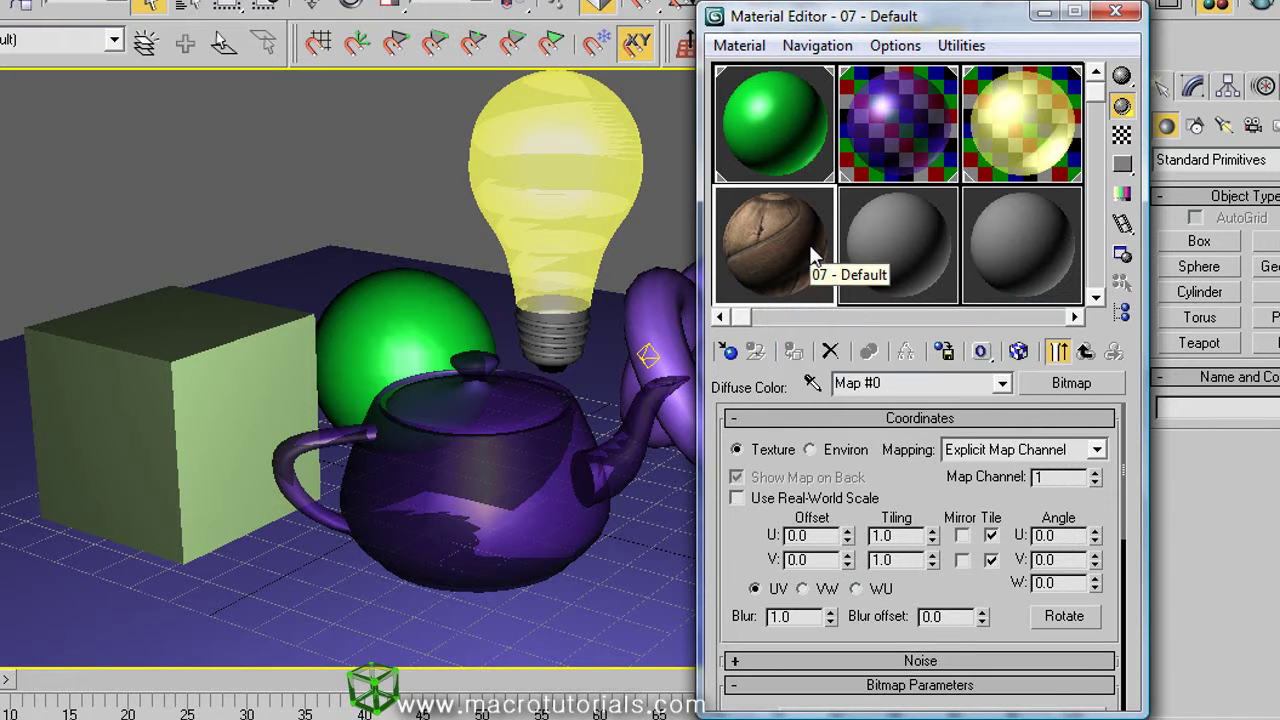
# - Preview the wood texture on cylinder and cube sample shapes, rotating it again
pyautogui.click(1121, 77)
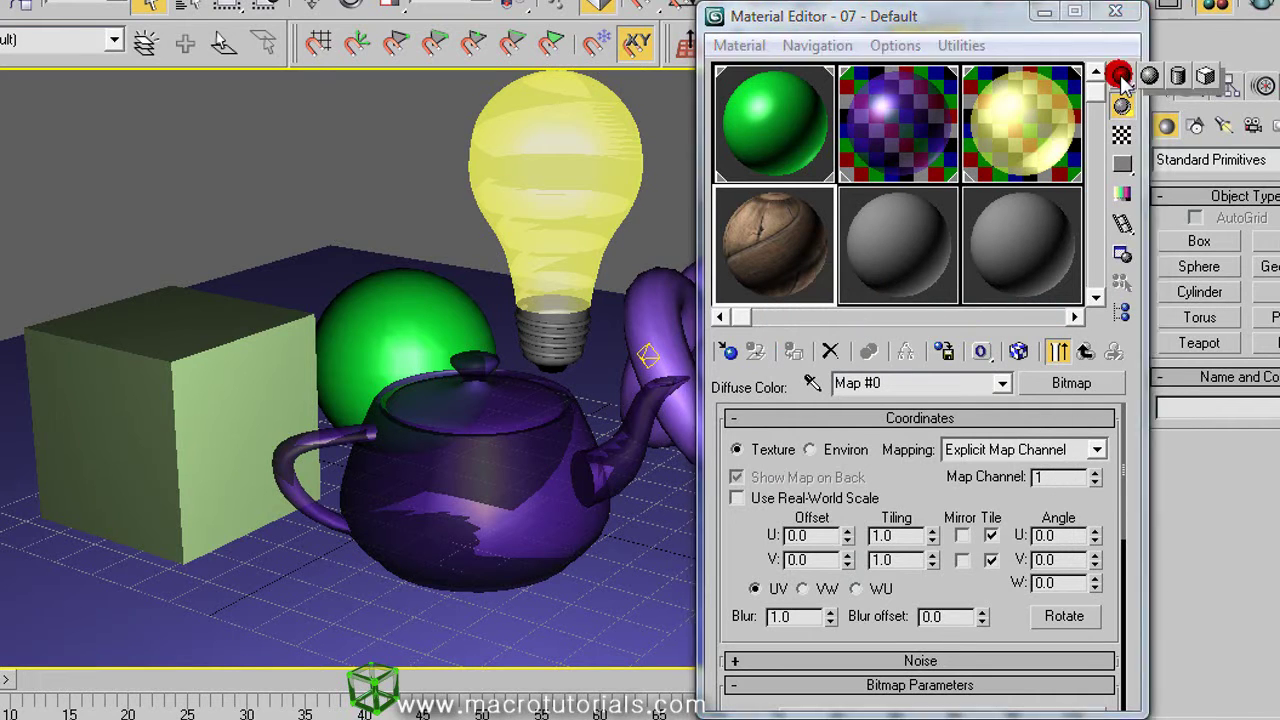
pyautogui.moveTo(1123, 80); pyautogui.dragTo(1205, 84)
pyautogui.moveTo(790, 232); pyautogui.dragTo(762, 240)
pyautogui.moveTo(1123, 75); pyautogui.dragTo(1132, 82)
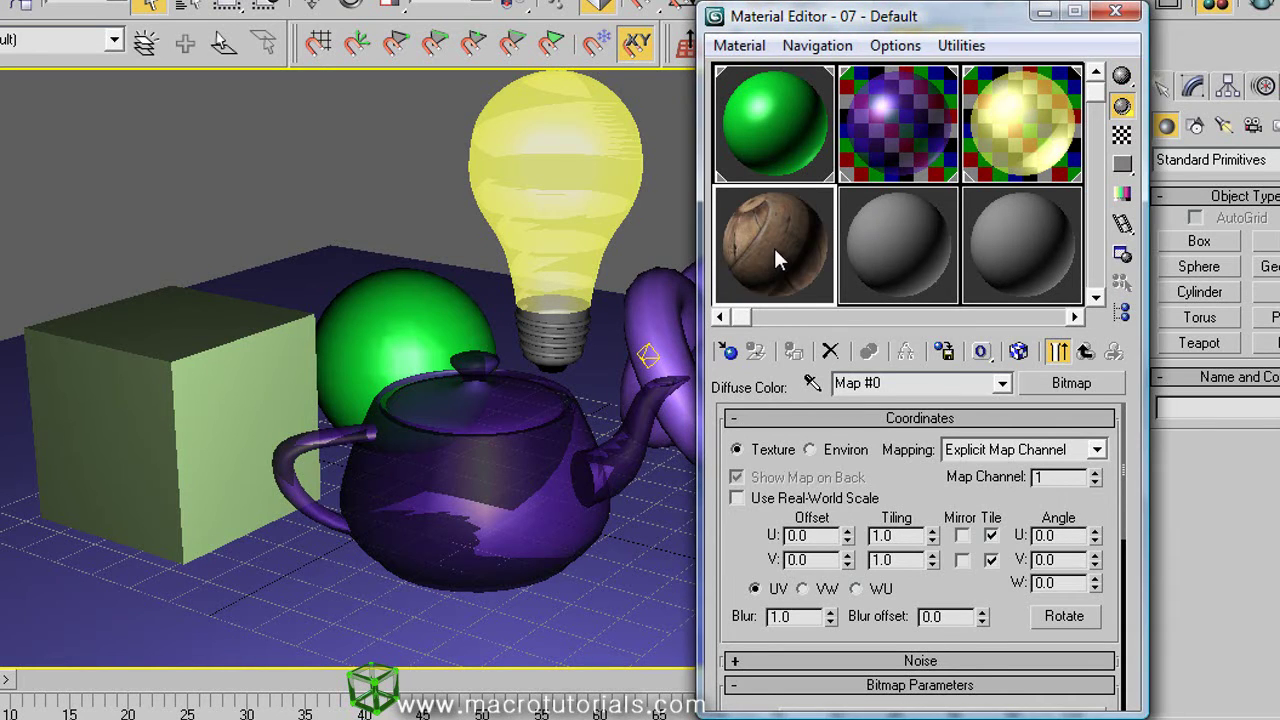
pyautogui.moveTo(774, 248); pyautogui.dragTo(749, 189)
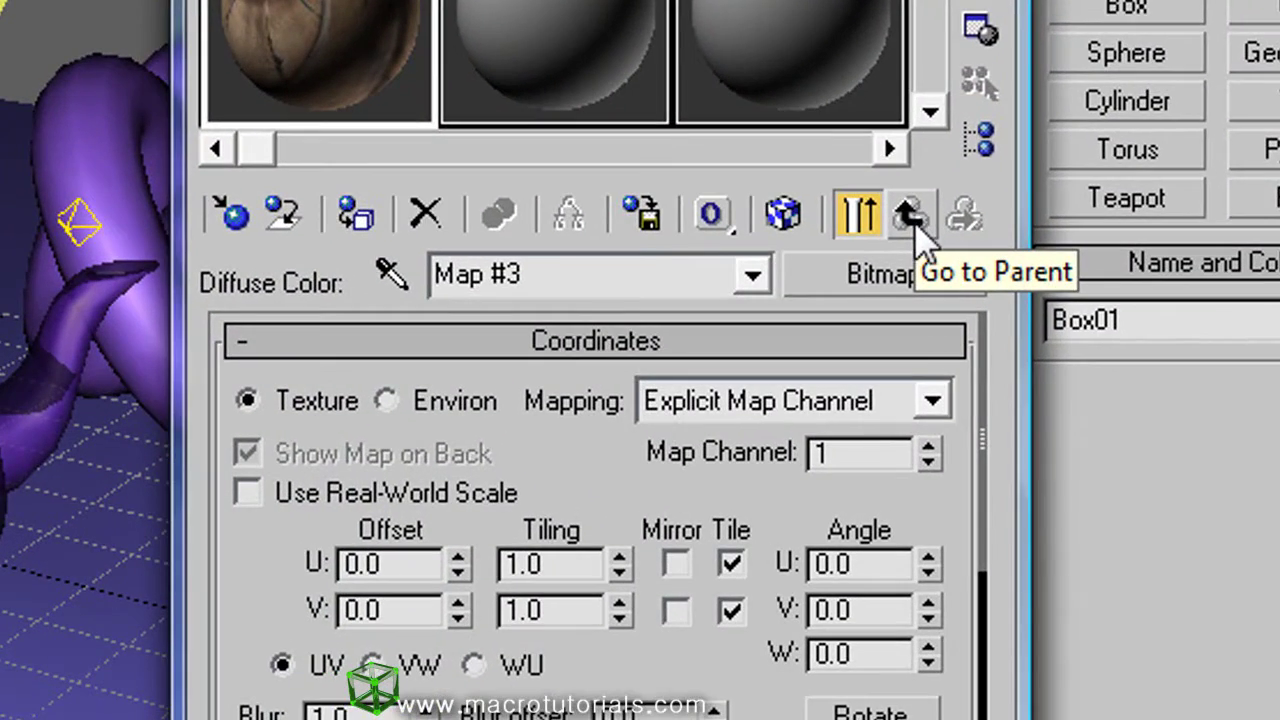
# - Return from the woodbox bitmap to 07 - Default via the Material/Map Navigator
pyautogui.click(983, 145)
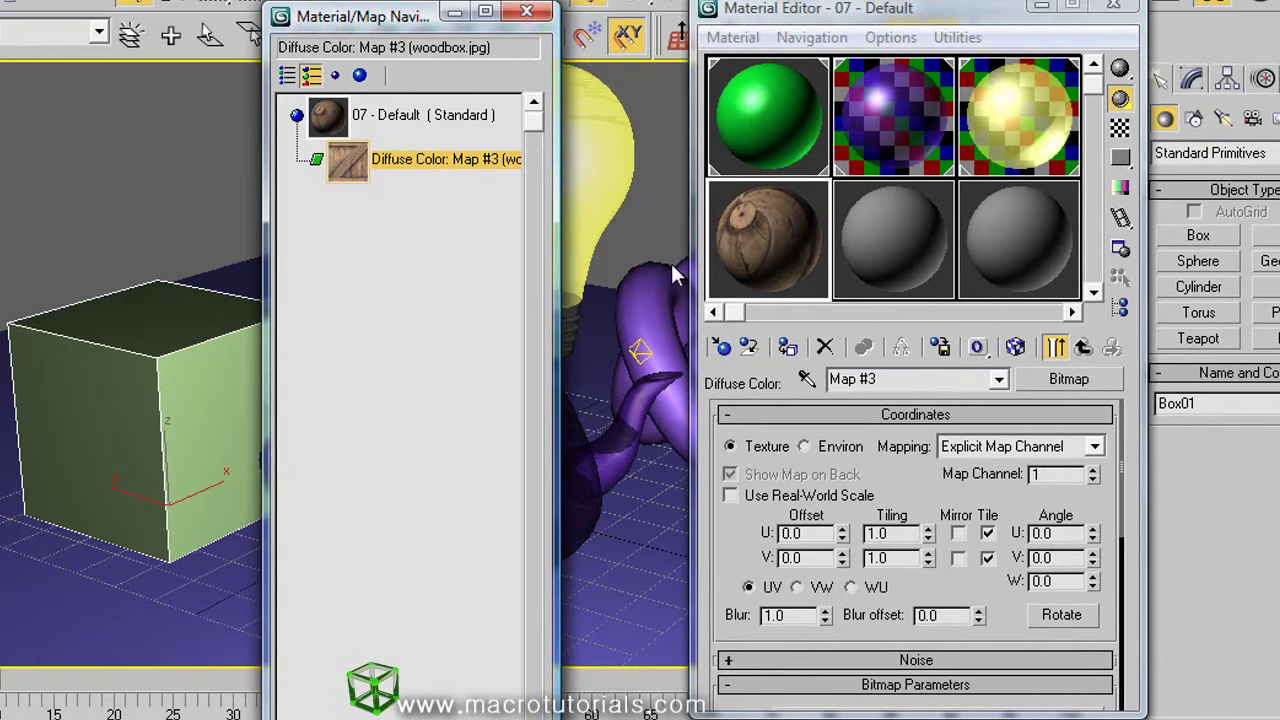
pyautogui.click(1083, 347)
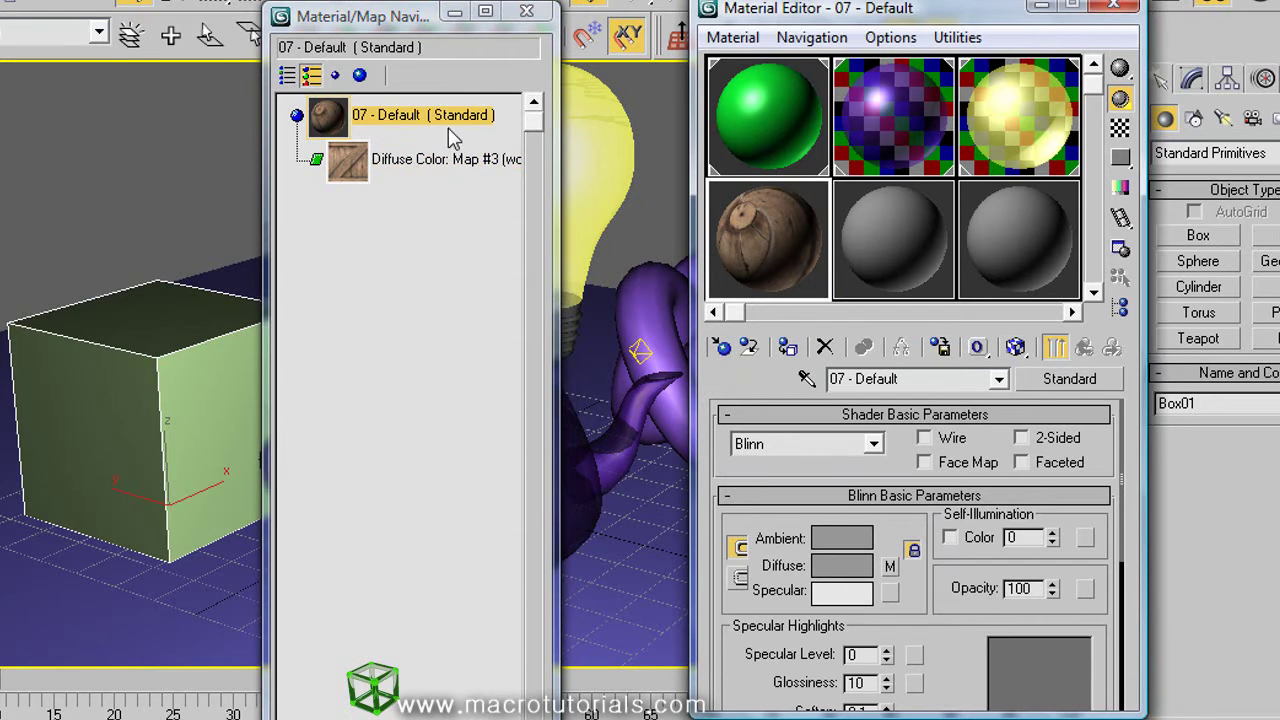
pyautogui.click(527, 11)
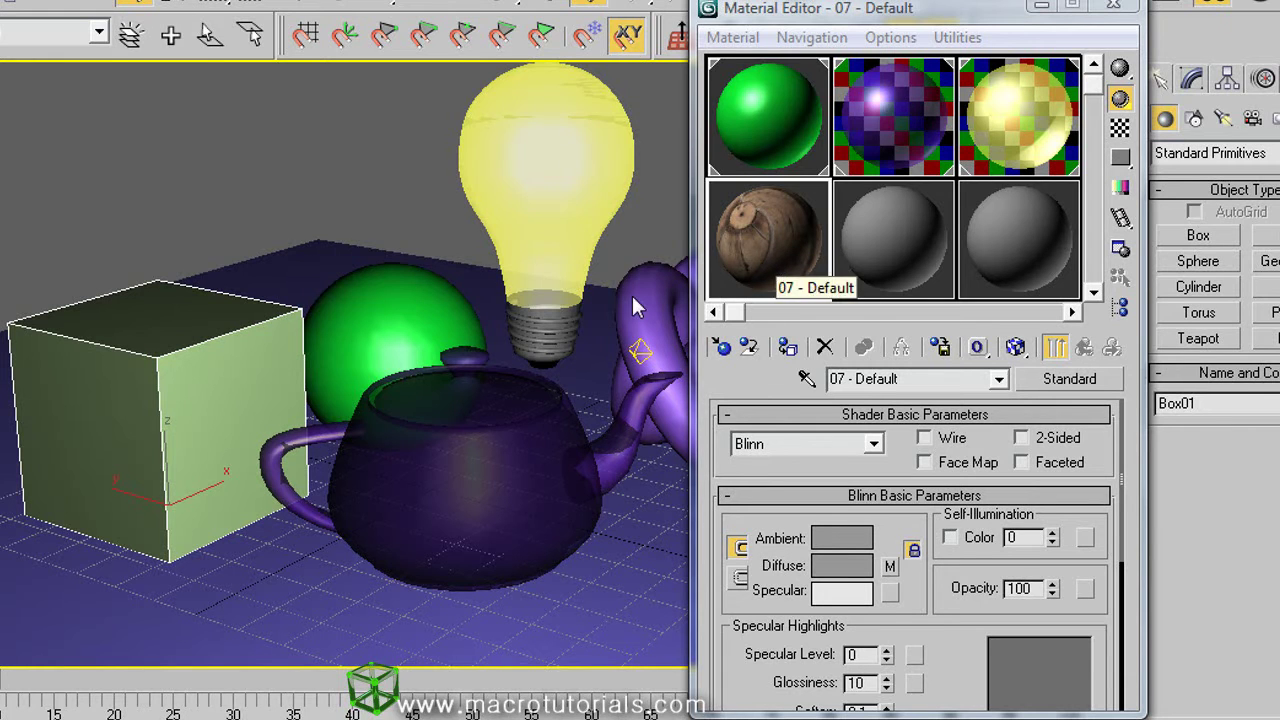
# - Set the slot back to Drag/Copy and assign the wood 07 - Default material to Box01
pyautogui.rightClick(766, 240)
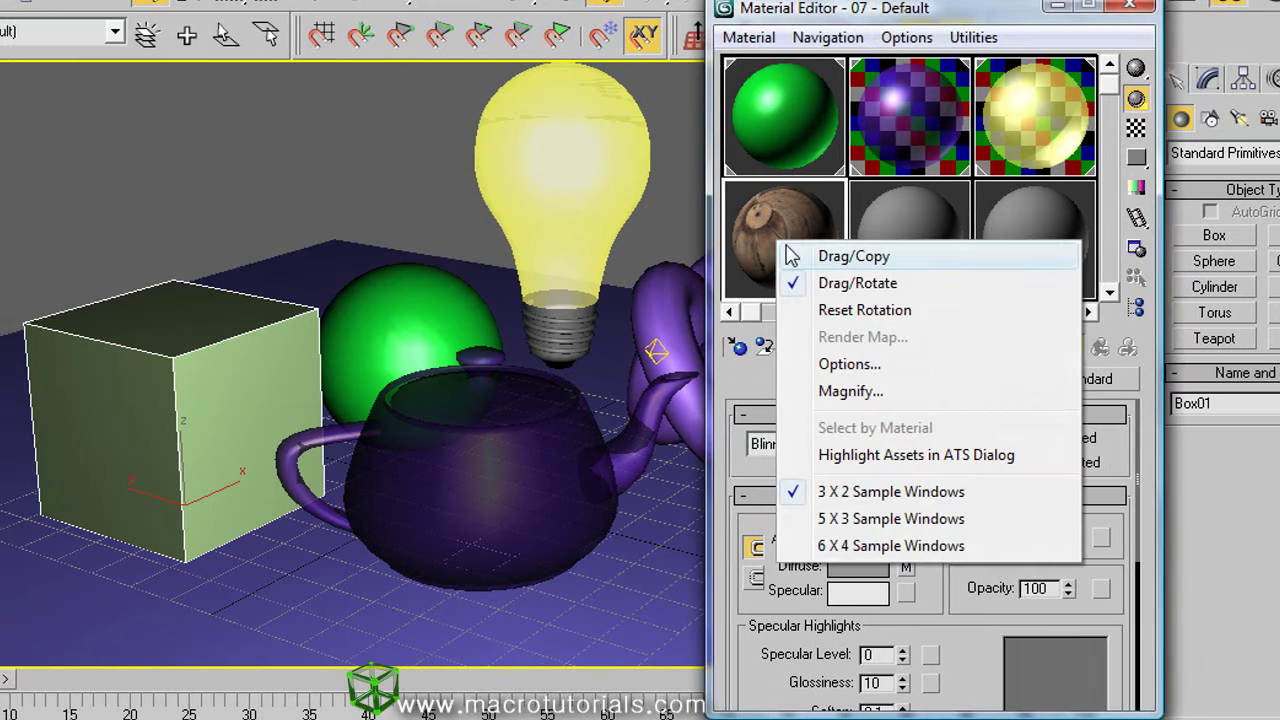
pyautogui.click(848, 258)
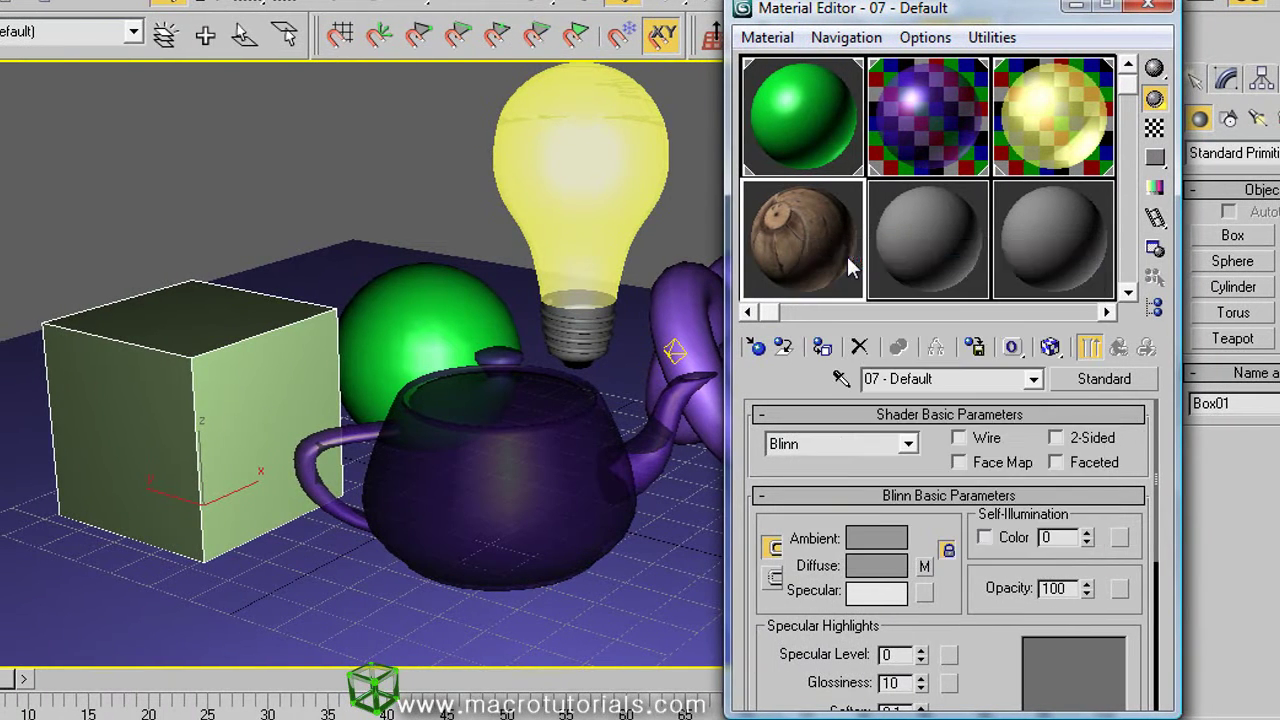
pyautogui.click(272, 366)
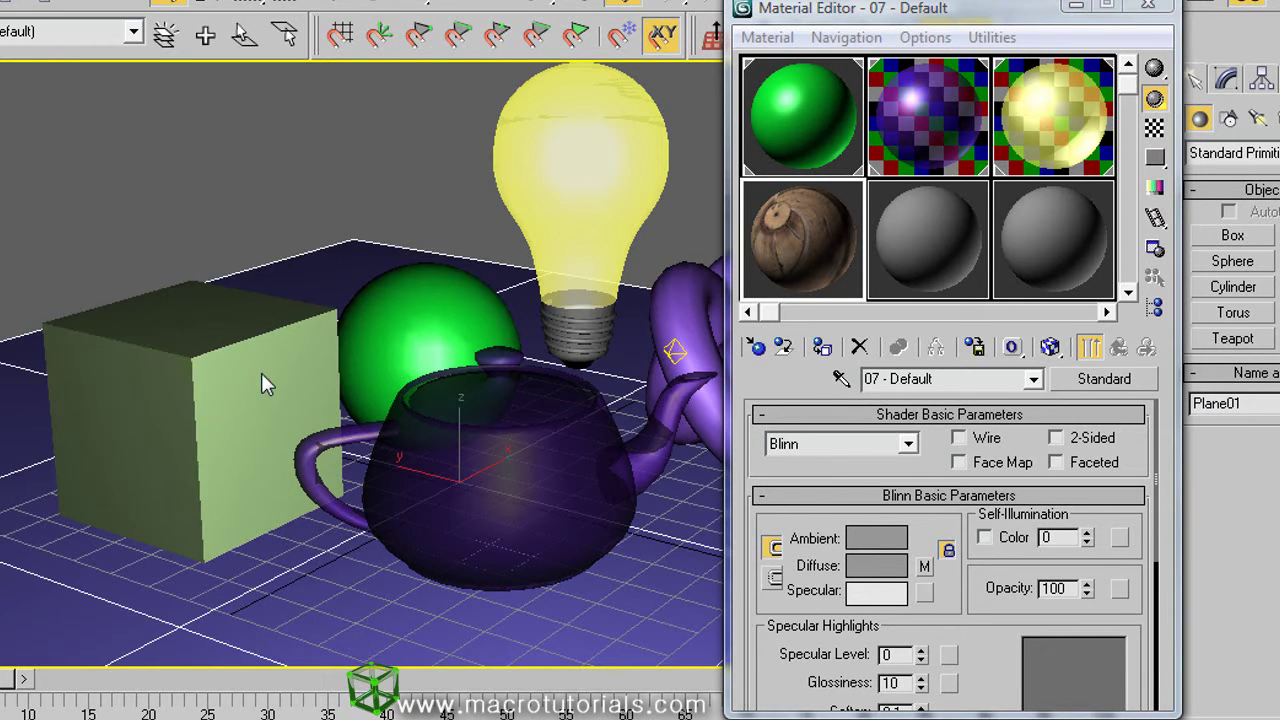
pyautogui.click(262, 377)
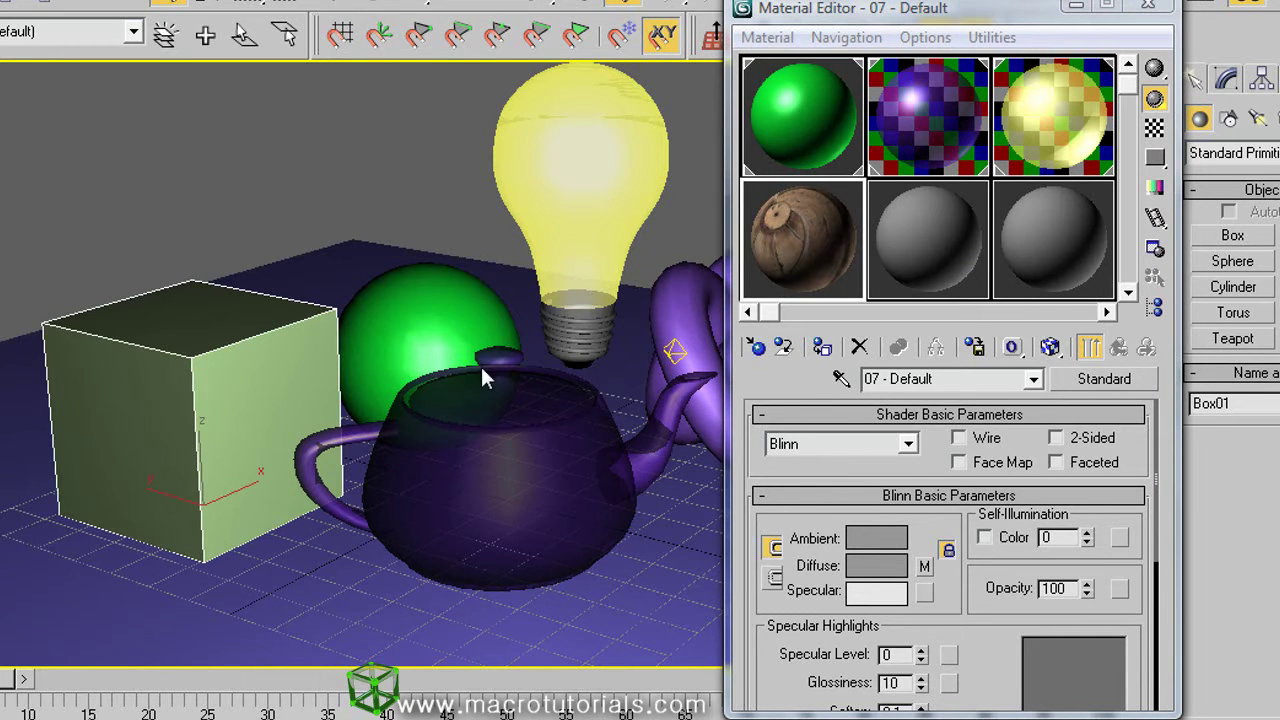
pyautogui.click(823, 350)
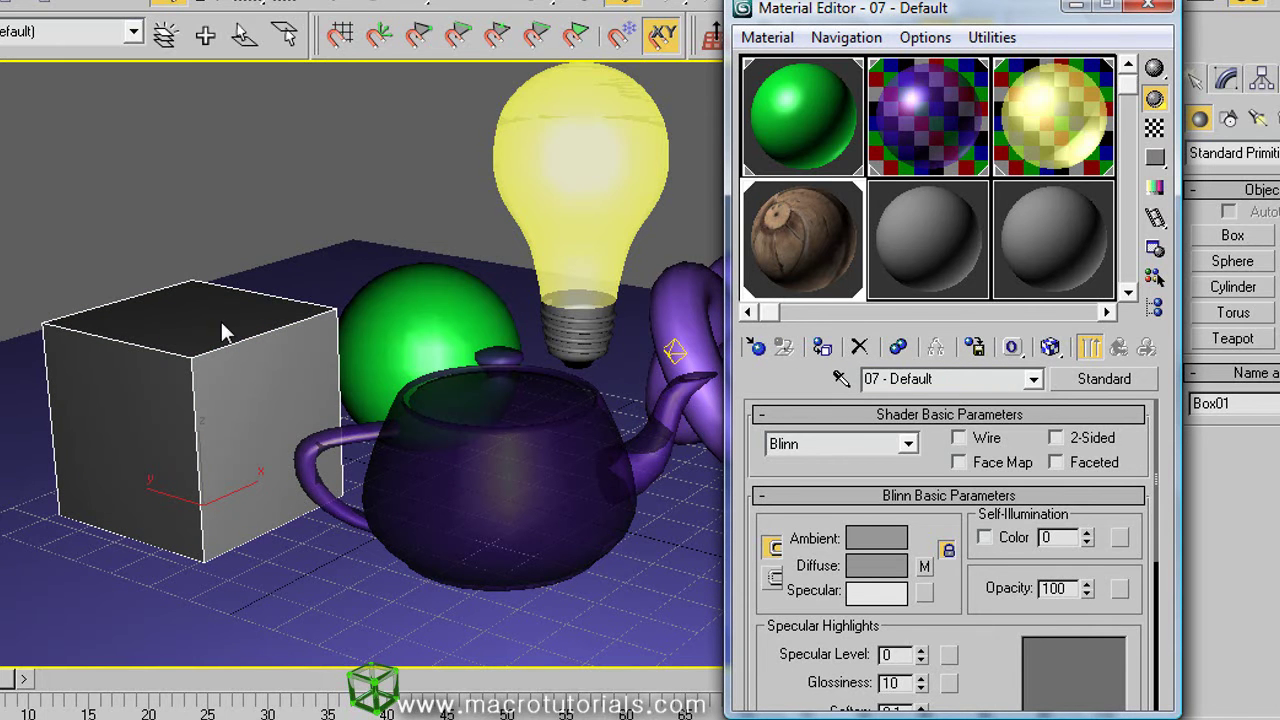
# - Show the crate texture in the viewport, deselect, and render a test Perspective frame
pyautogui.click(1050, 350)
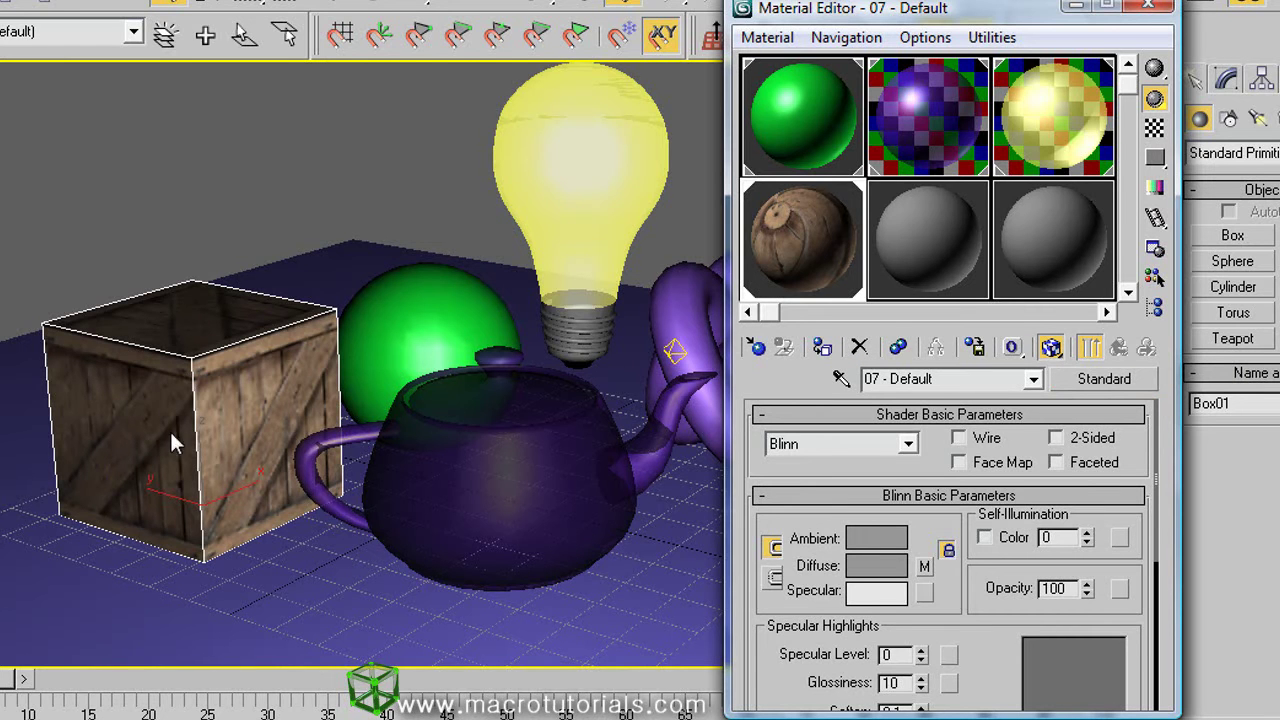
pyautogui.hotkey('ctrl', 'd')
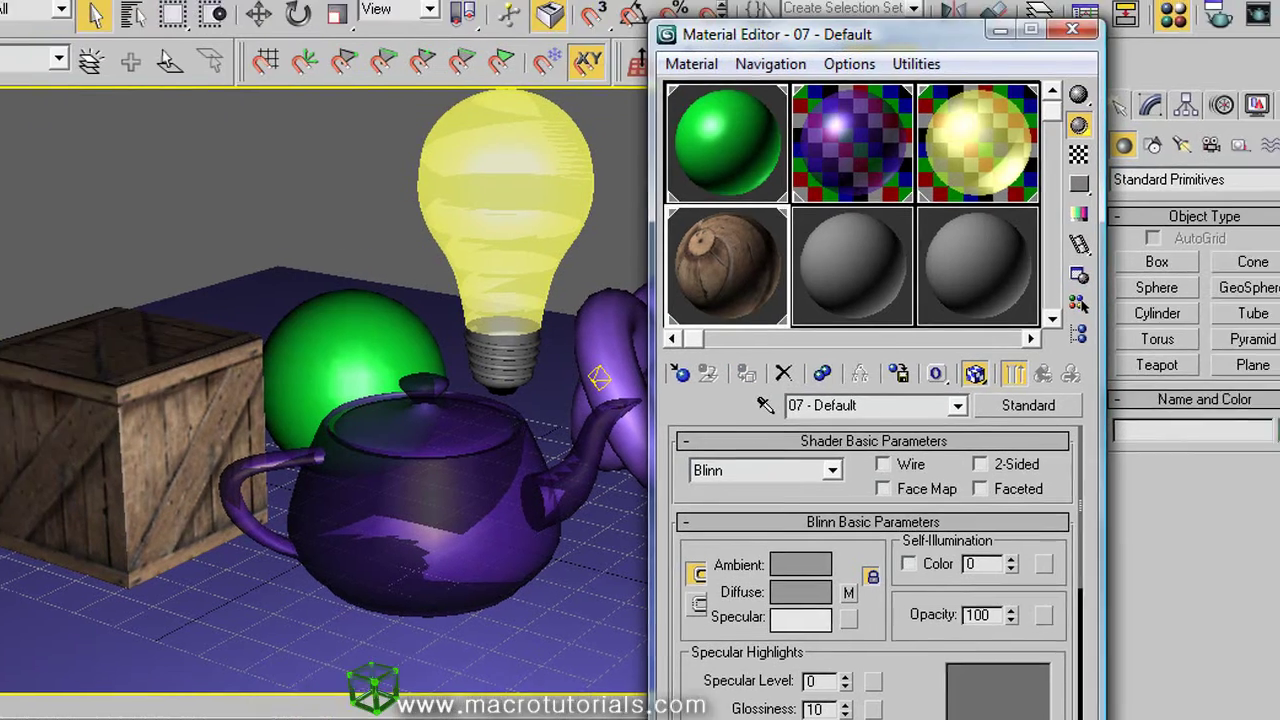
pyautogui.hotkey('shift', 'q')
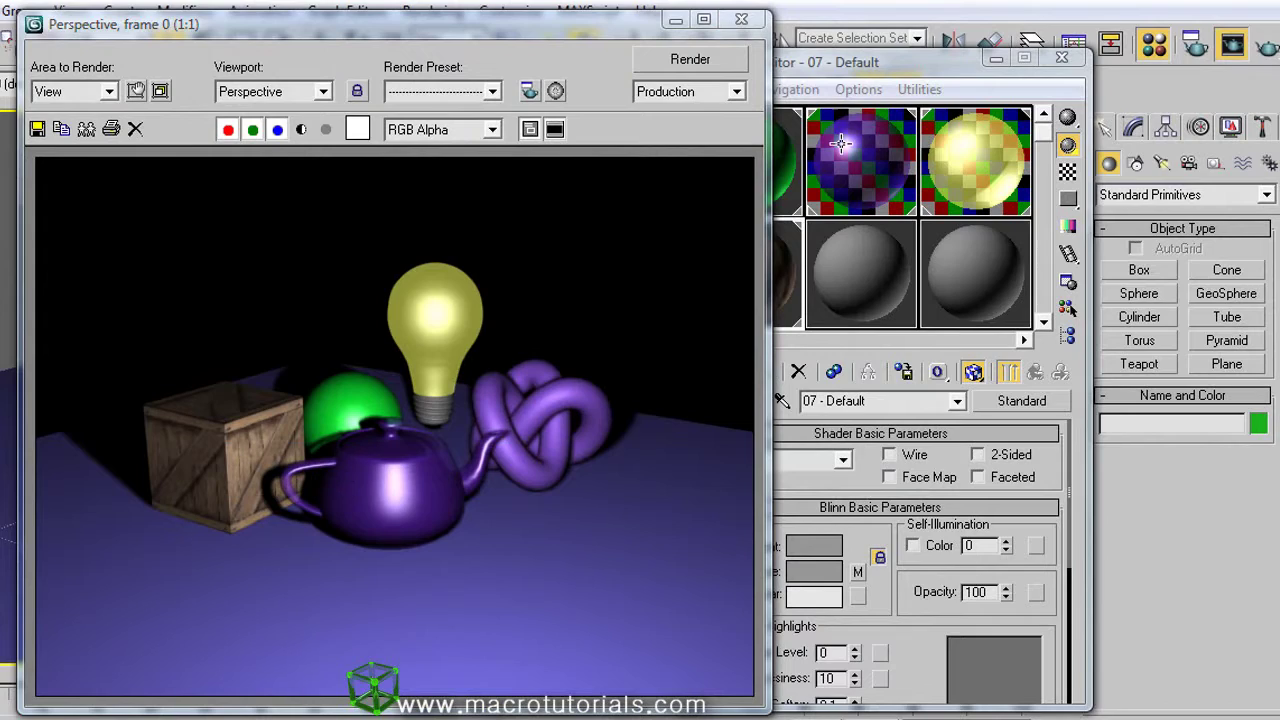
pyautogui.click(741, 19)
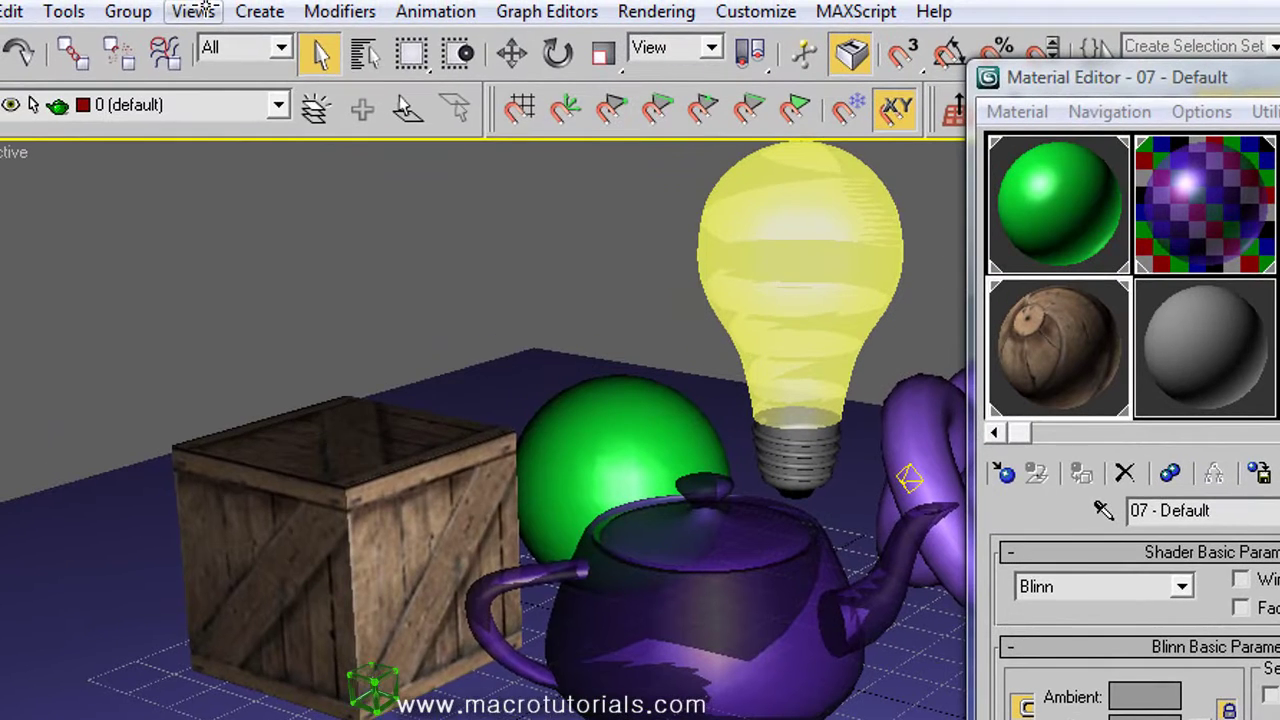
# - Set the viewport to show materials as Hardware Display with Maps
pyautogui.click(195, 11)
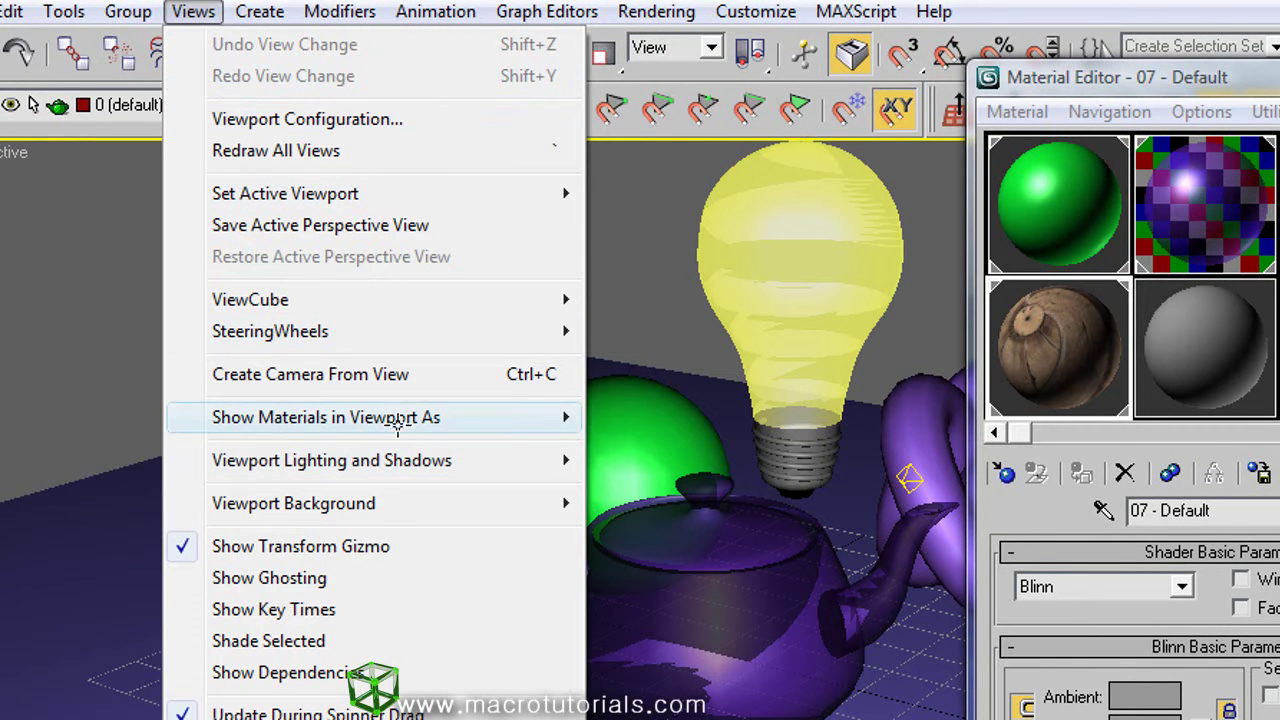
pyautogui.moveTo(518, 425)
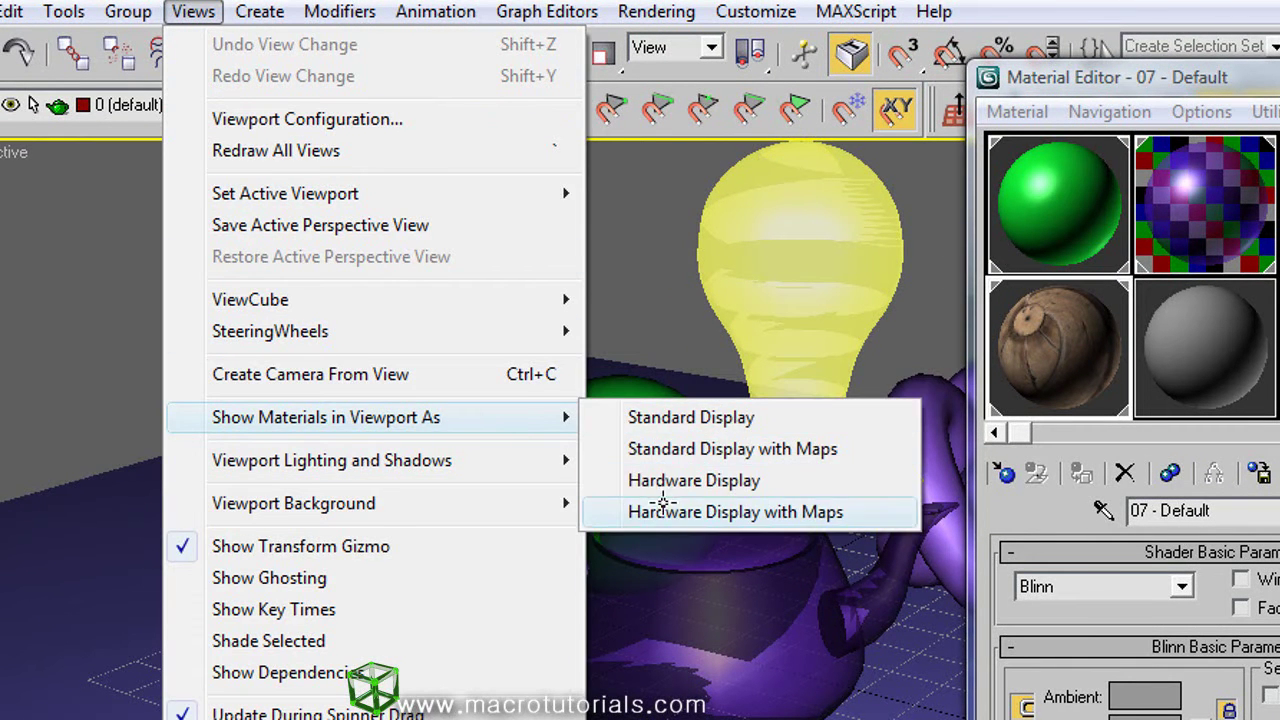
pyautogui.click(755, 513)
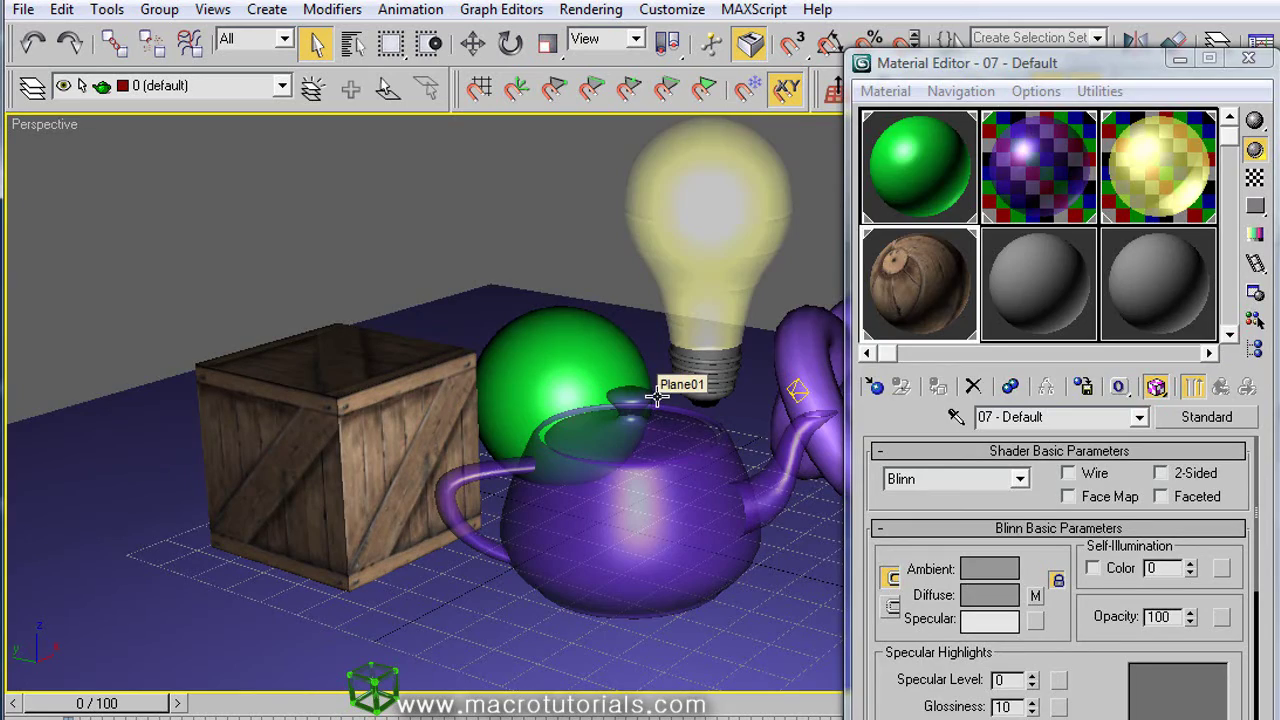
# - In the Preferences viewport driver configuration, set Download Texture Size to 512 and confirm
pyautogui.click(673, 10)
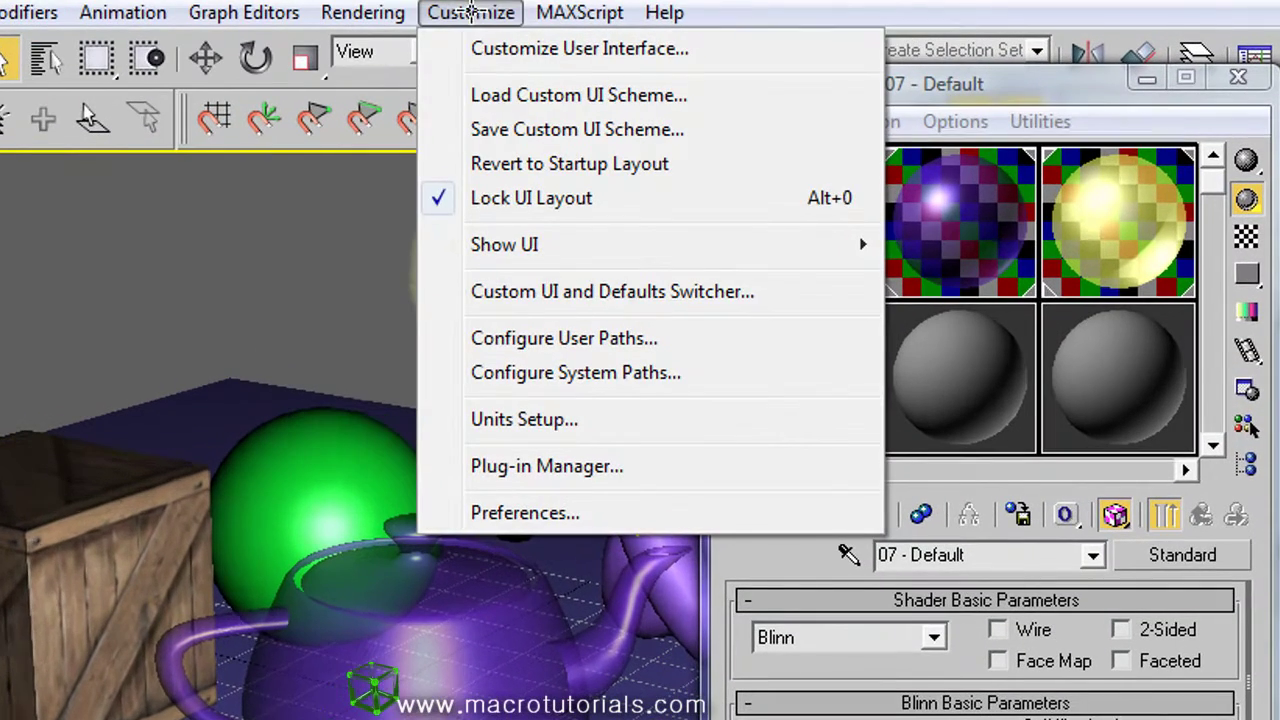
pyautogui.click(586, 508)
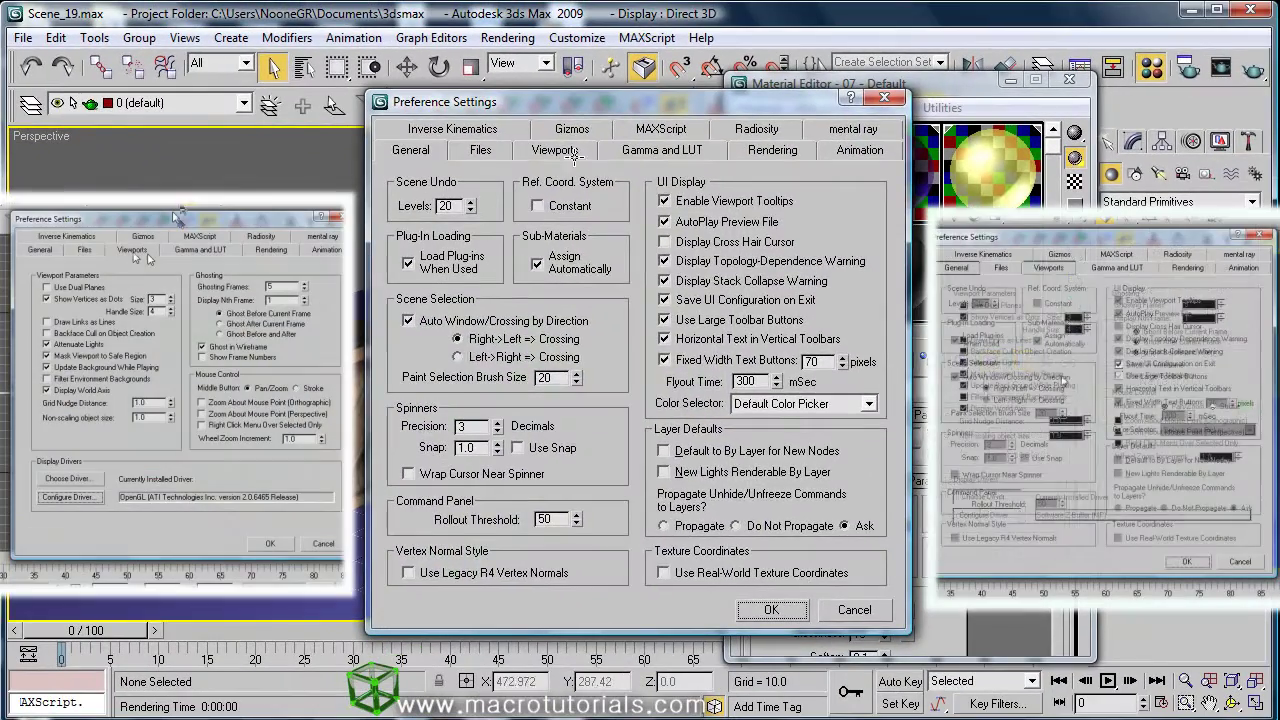
pyautogui.click(499, 167)
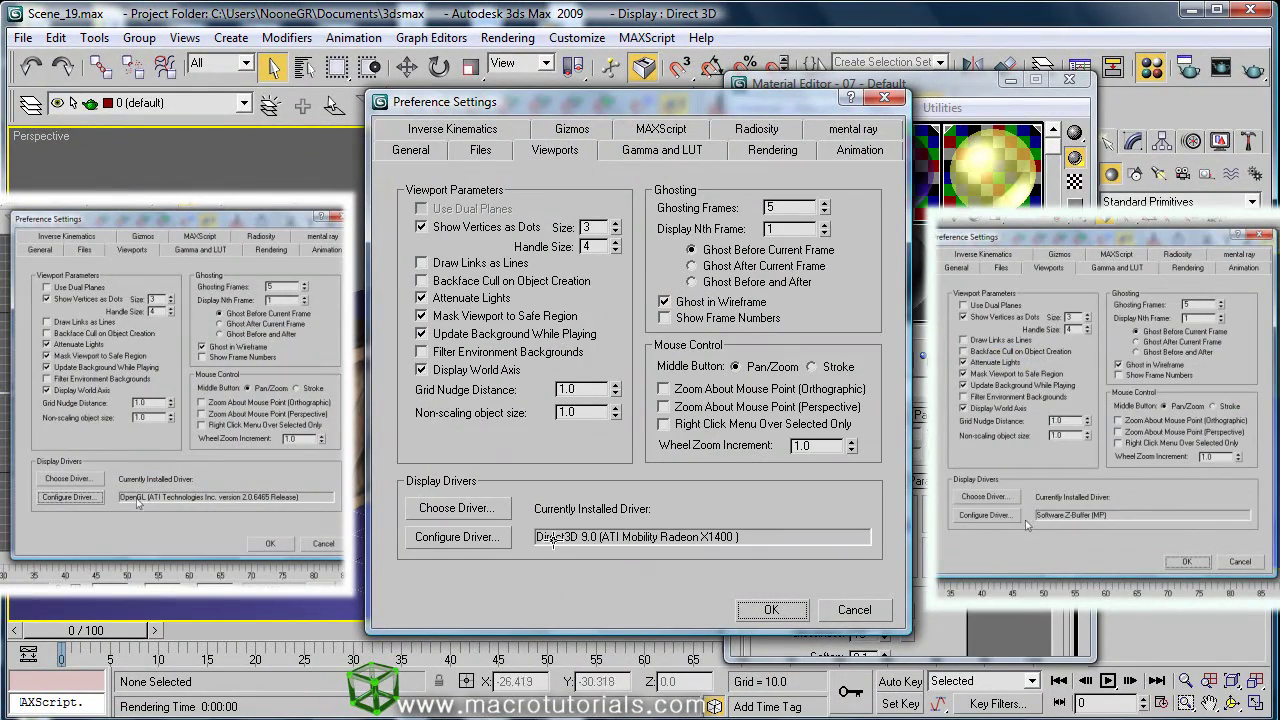
pyautogui.click(483, 537)
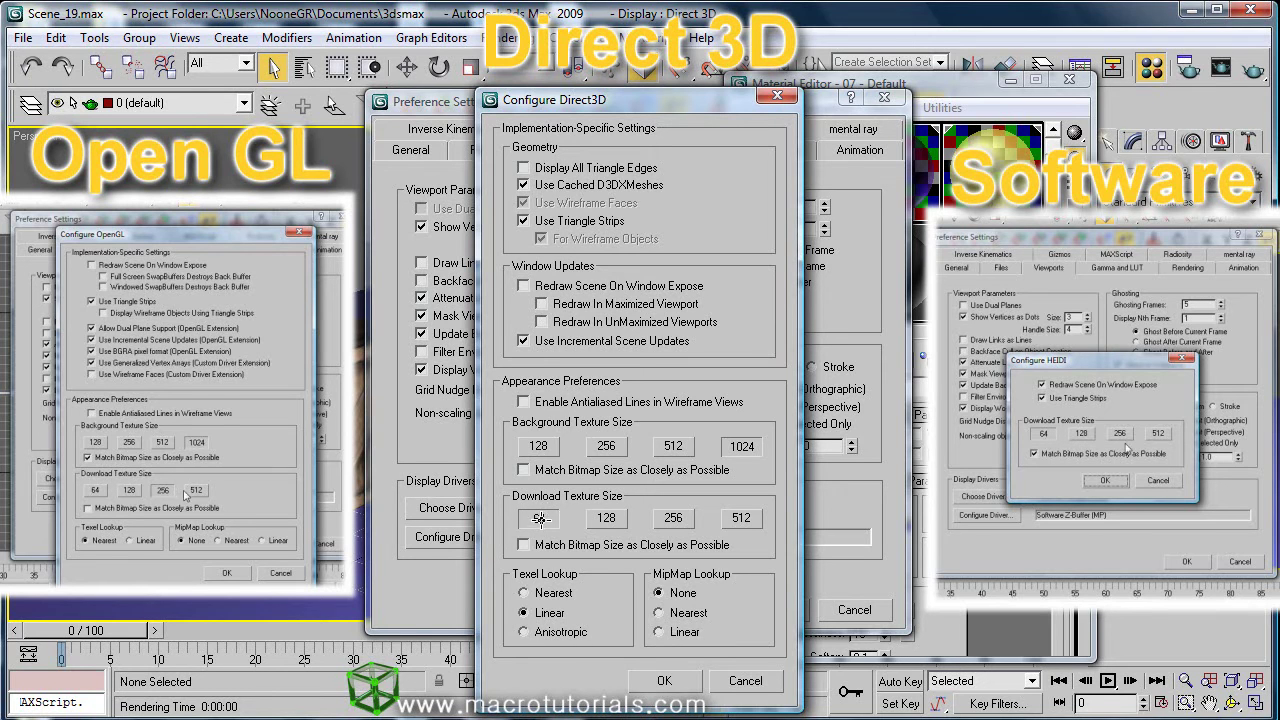
pyautogui.click(741, 517)
pyautogui.click(667, 679)
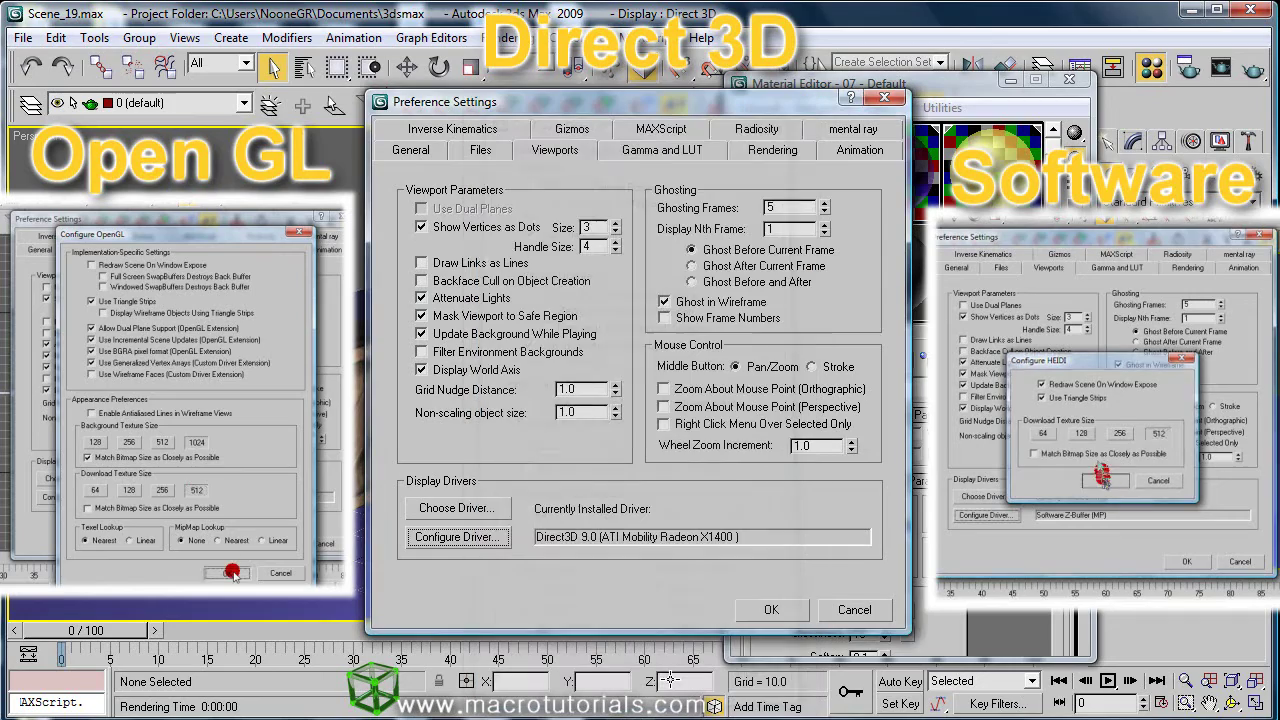
# - Close Preferences and the Material Editor, and restore the four-viewport layout
pyautogui.click(771, 610)
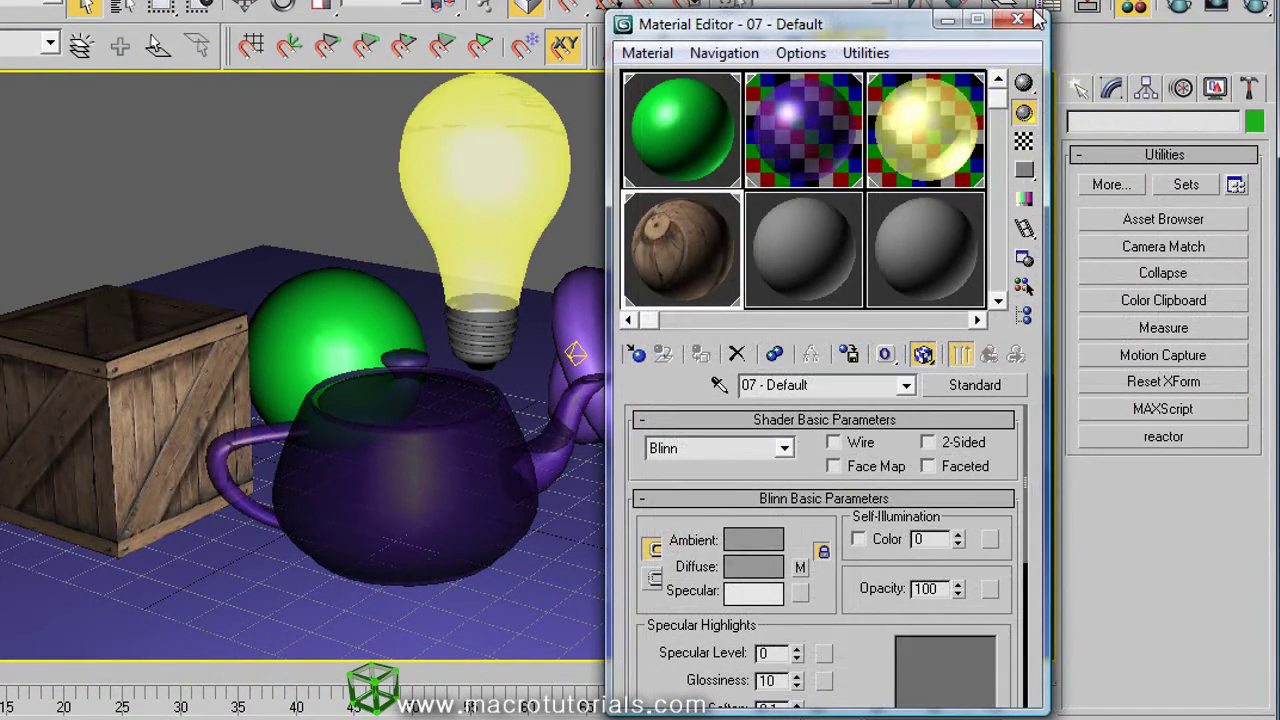
pyautogui.click(1032, 17)
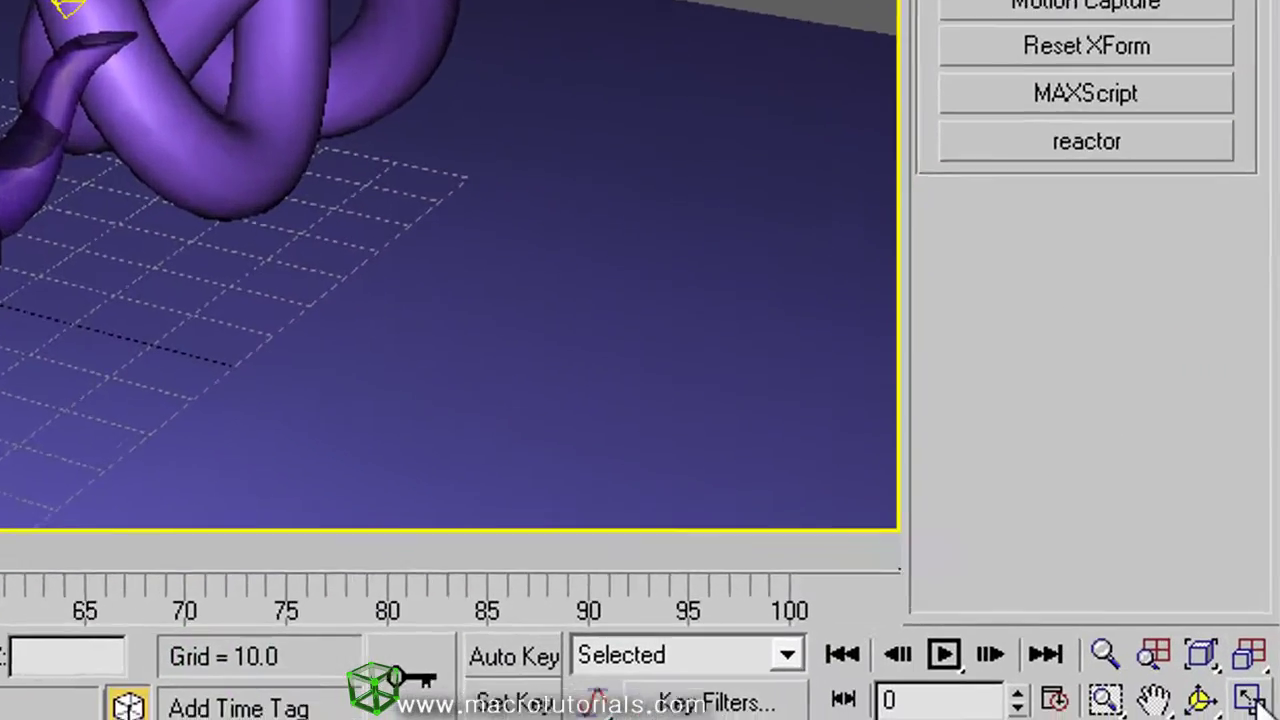
pyautogui.click(1255, 719)
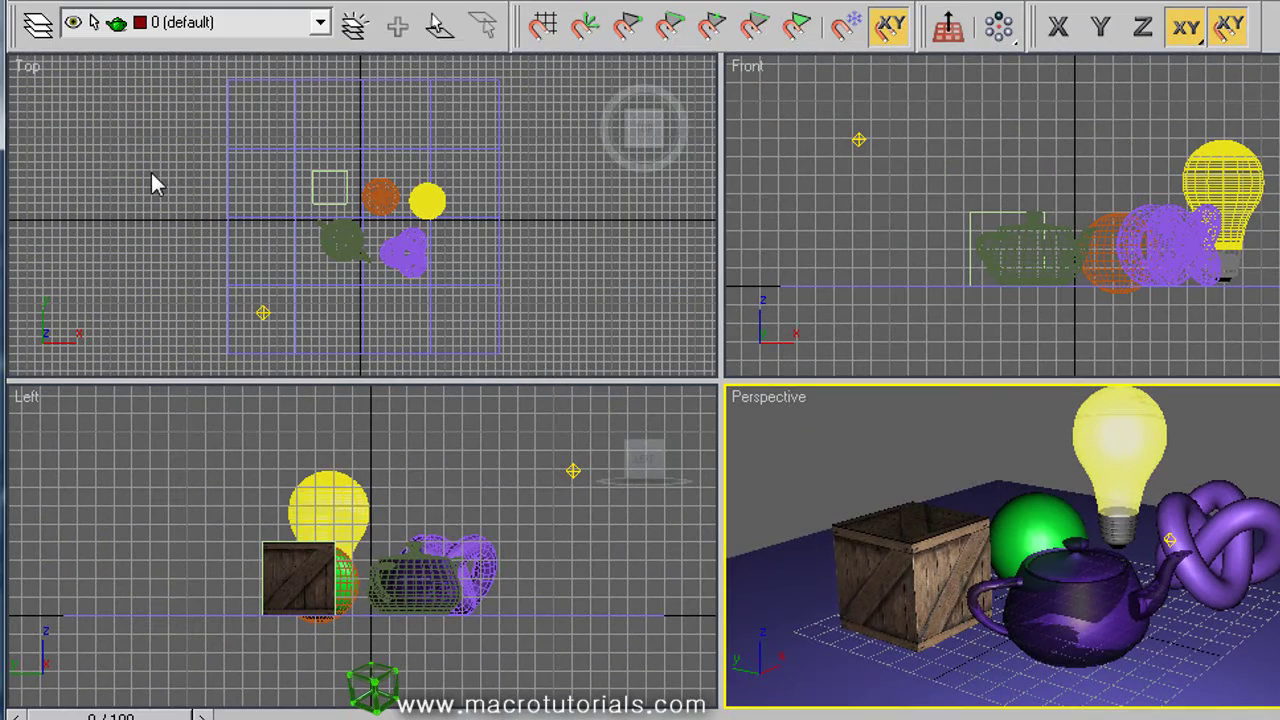
# - Open the Asset Browser from the Top viewport menu and show the Basic materials and textures folder
pyautogui.click(125, 172)
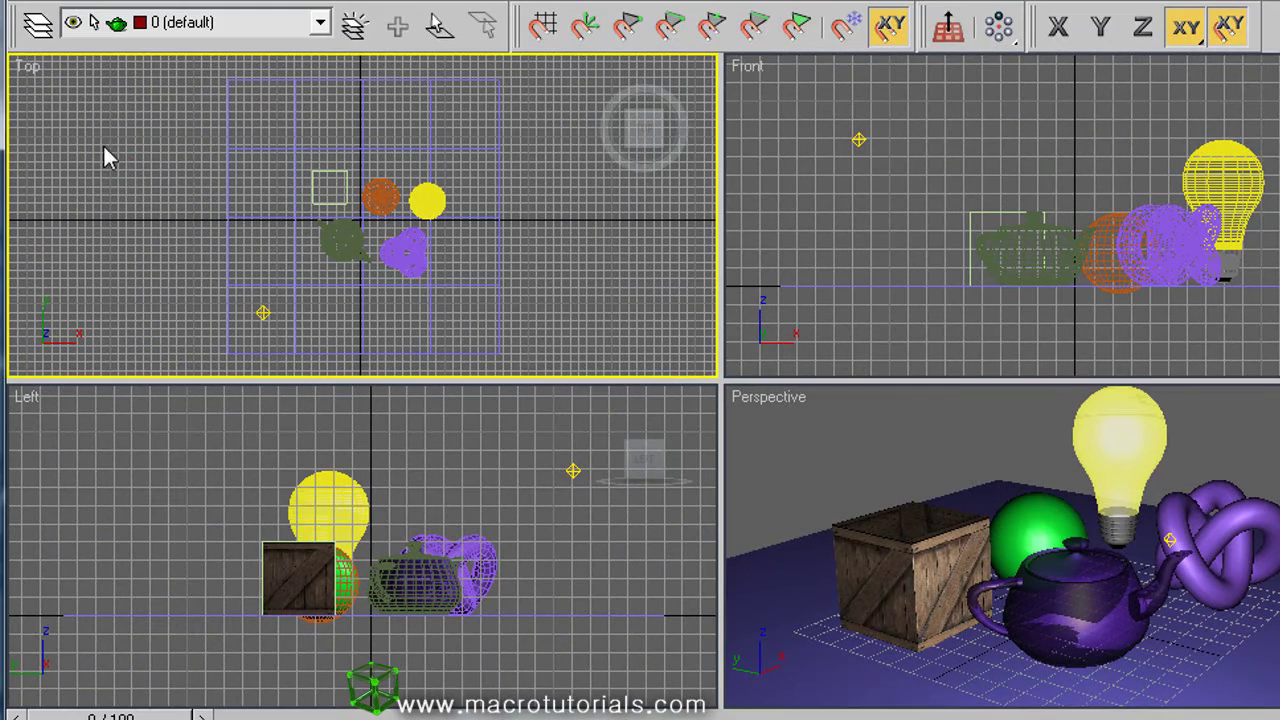
pyautogui.rightClick(30, 70)
pyautogui.moveTo(105, 90)
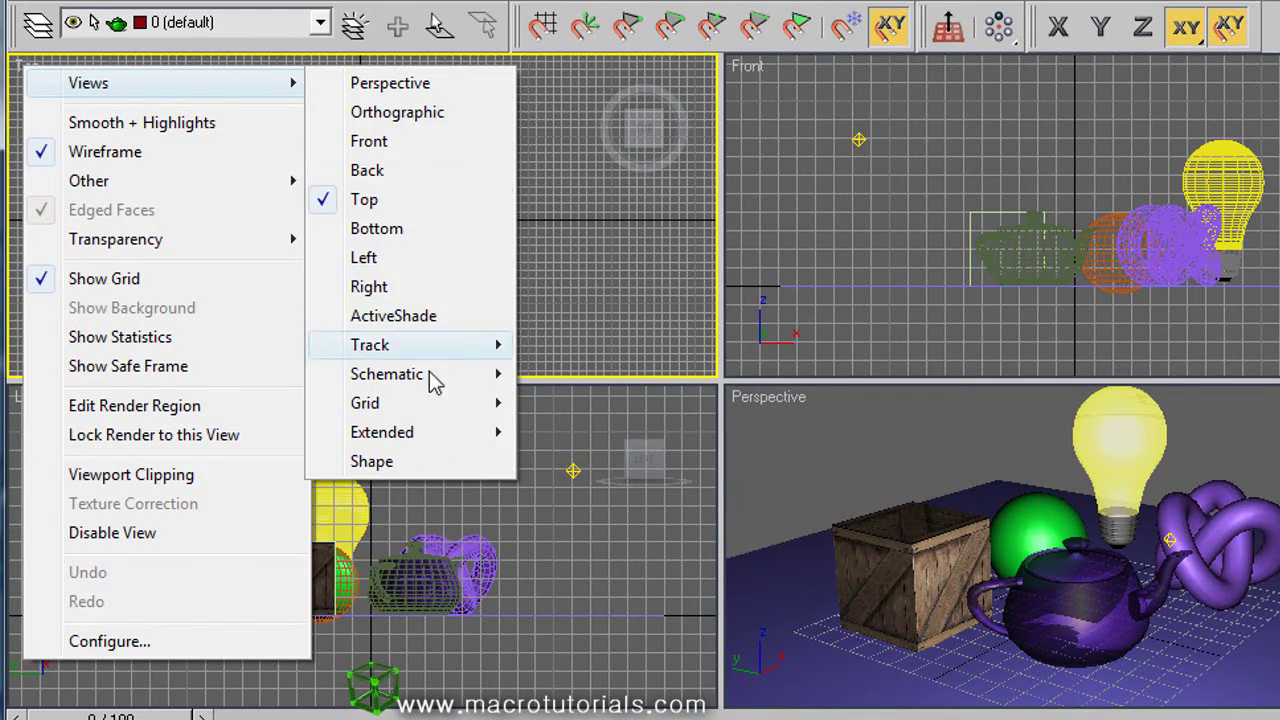
pyautogui.moveTo(432, 440)
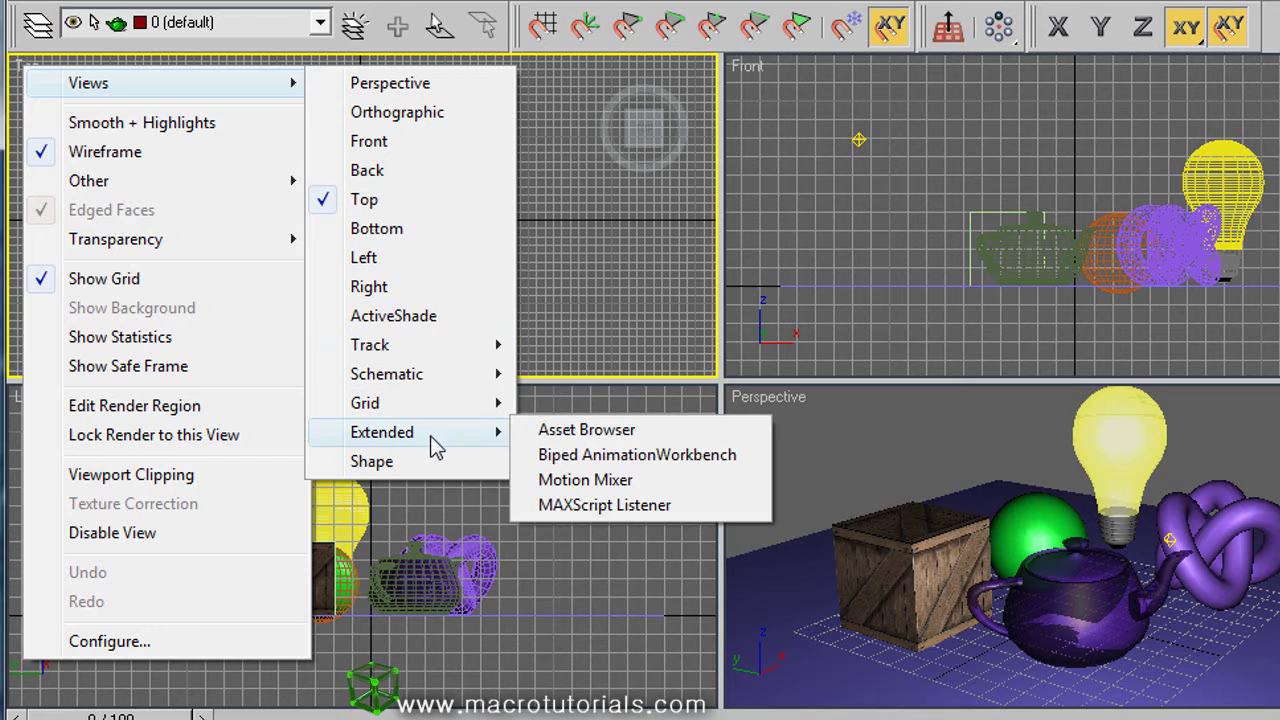
pyautogui.click(618, 440)
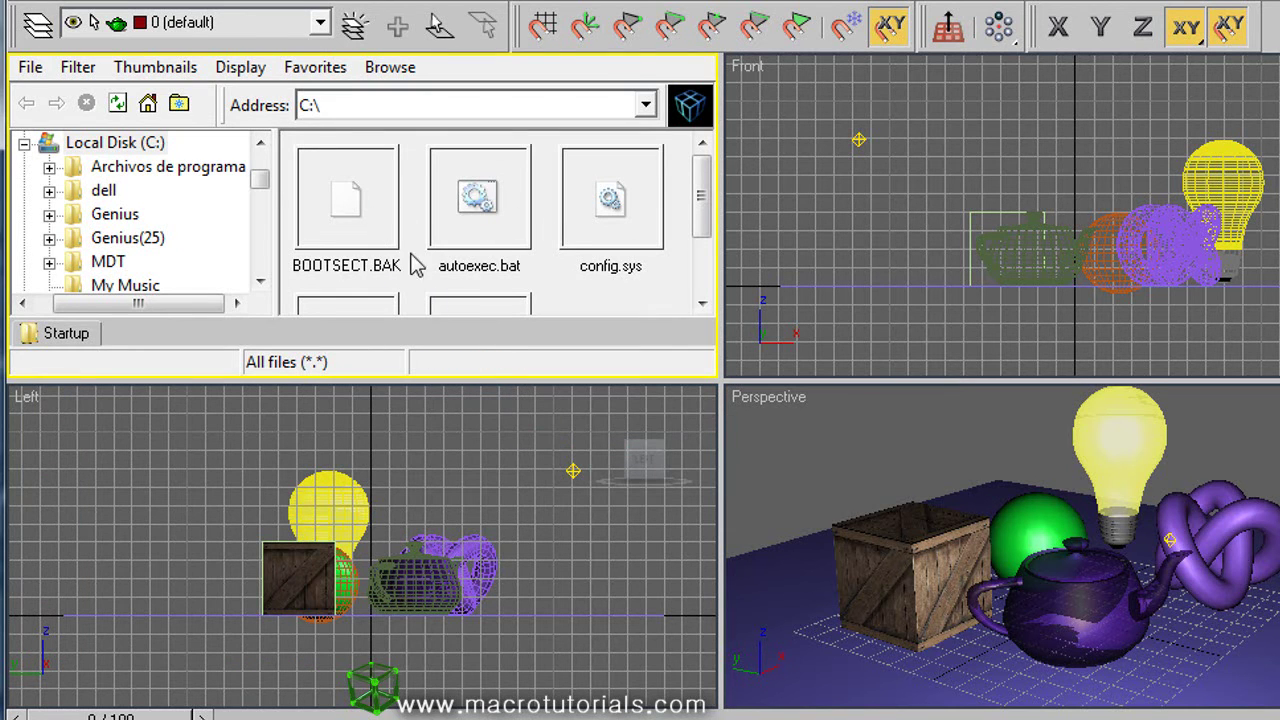
pyautogui.moveTo(262, 186); pyautogui.dragTo(262, 240)
pyautogui.click(211, 218)
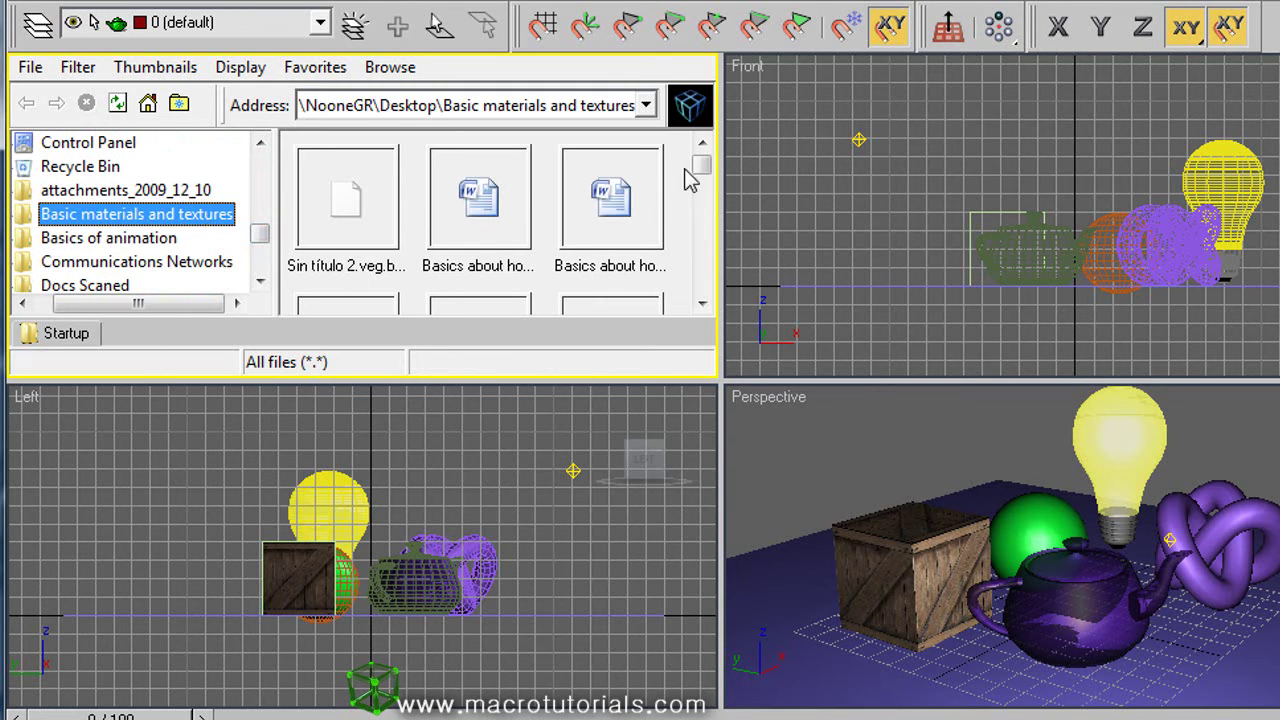
pyautogui.moveTo(703, 160); pyautogui.dragTo(700, 186)
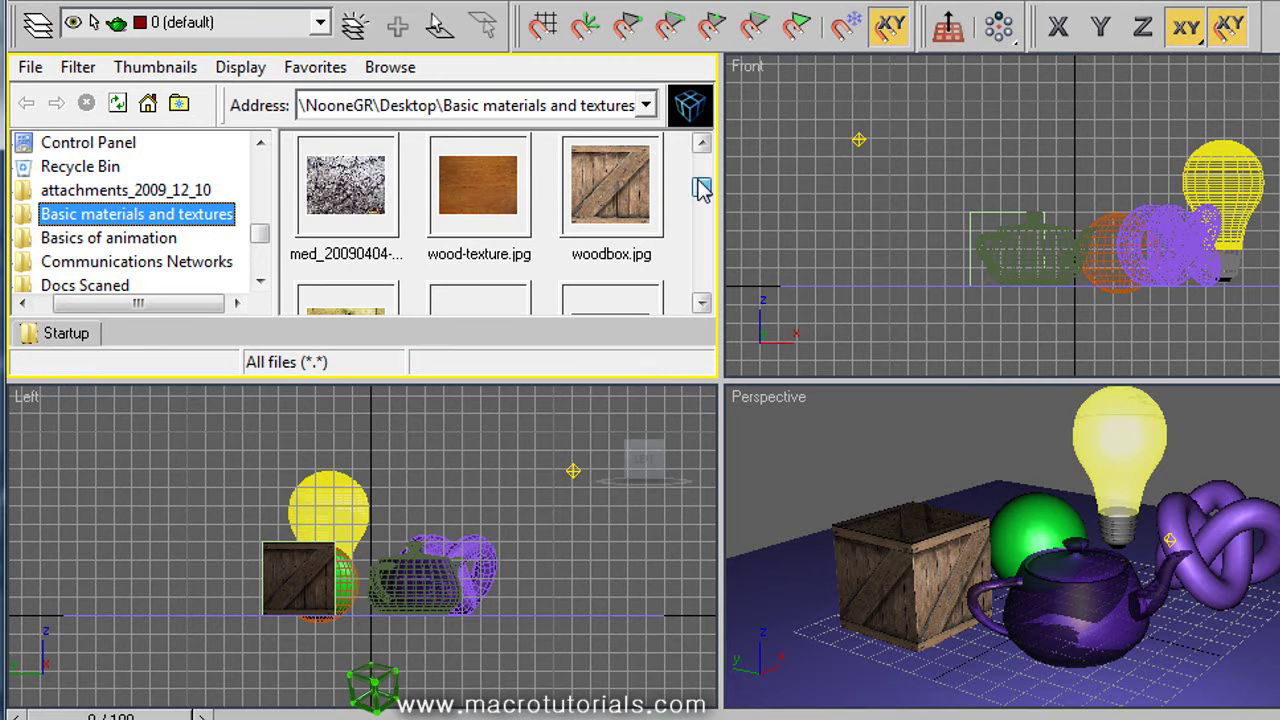
# - Load the cracked asphalt texture into the fifth material slot and assign it to the floor plane
pyautogui.press('m')
pyautogui.click(294, 189)
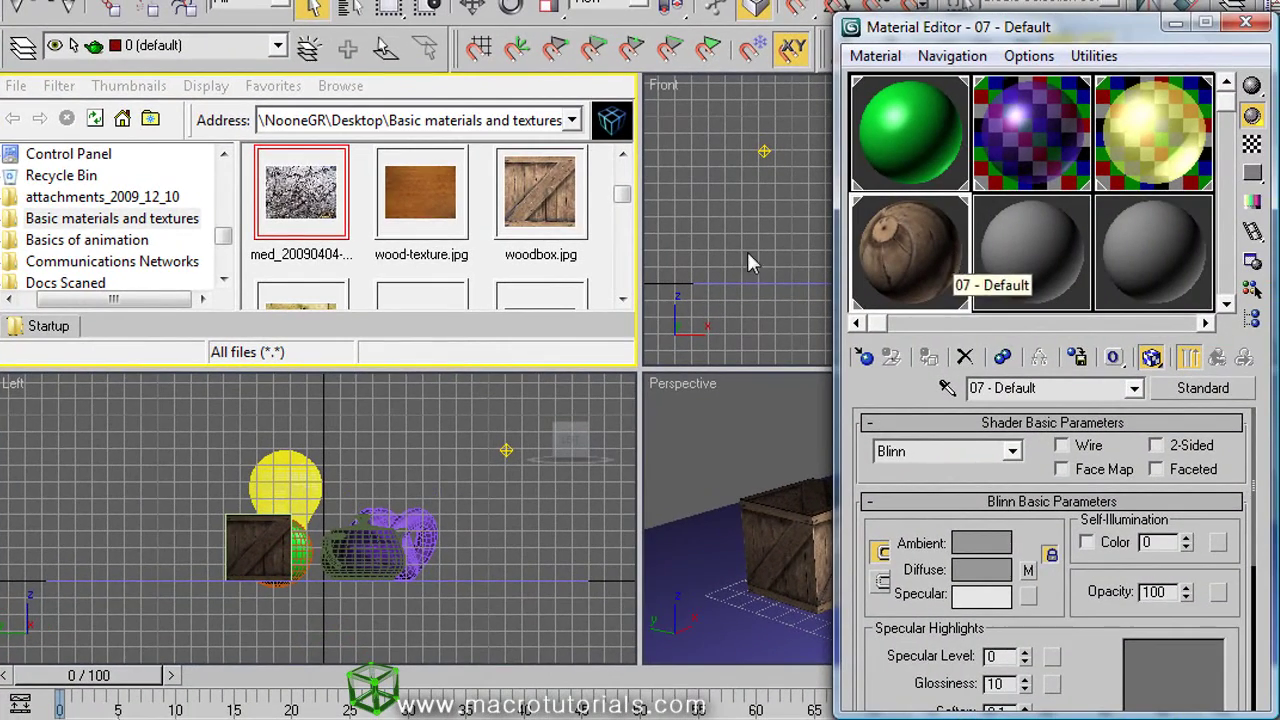
pyautogui.click(307, 186)
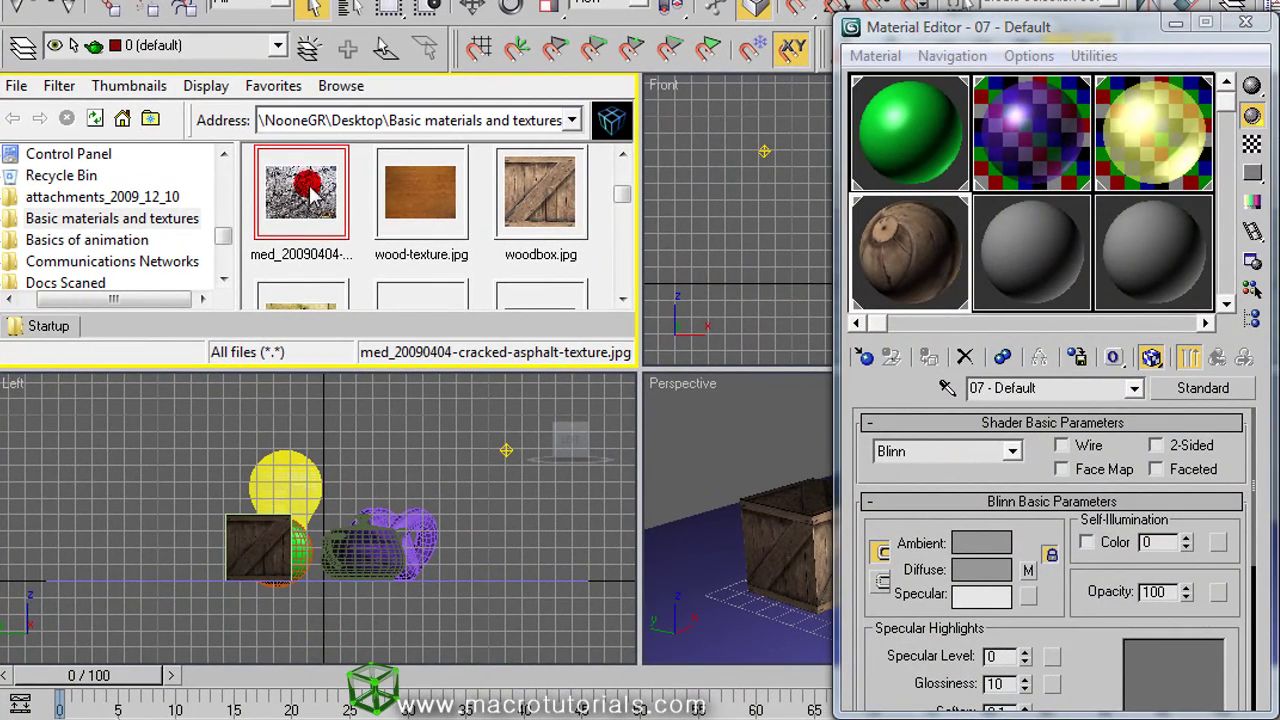
pyautogui.moveTo(307, 186); pyautogui.dragTo(1035, 257)
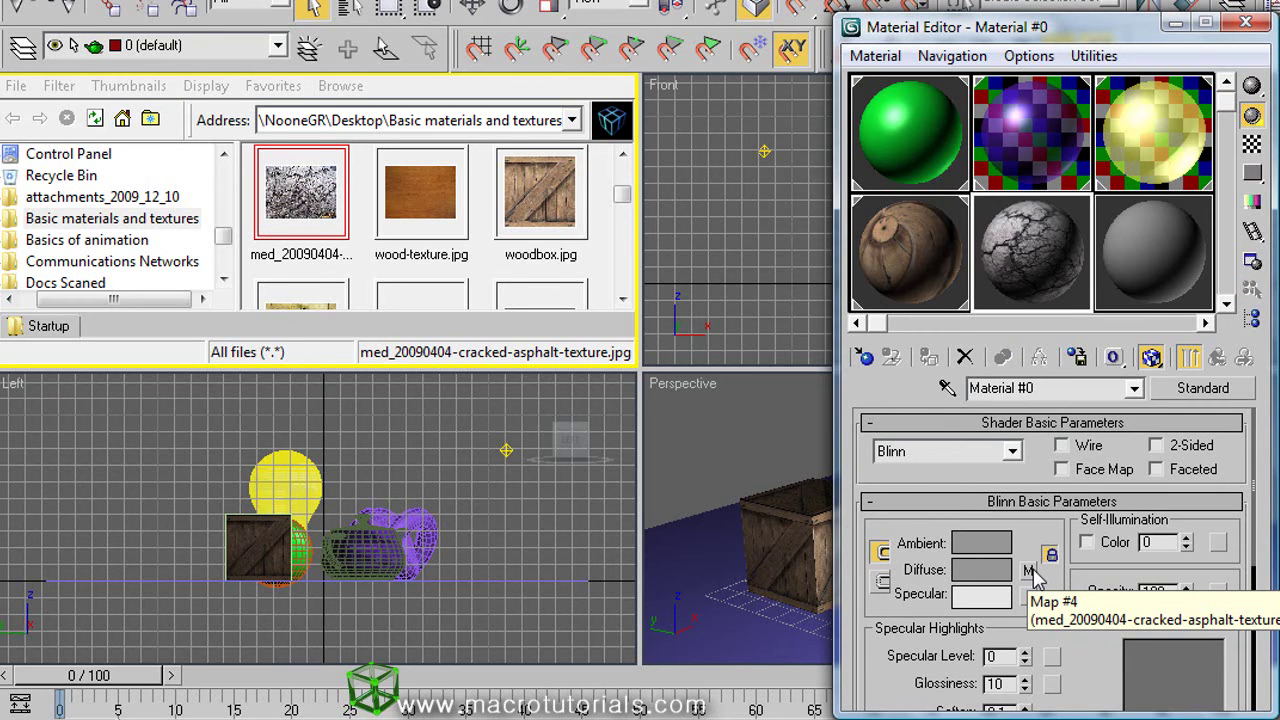
pyautogui.click(676, 539)
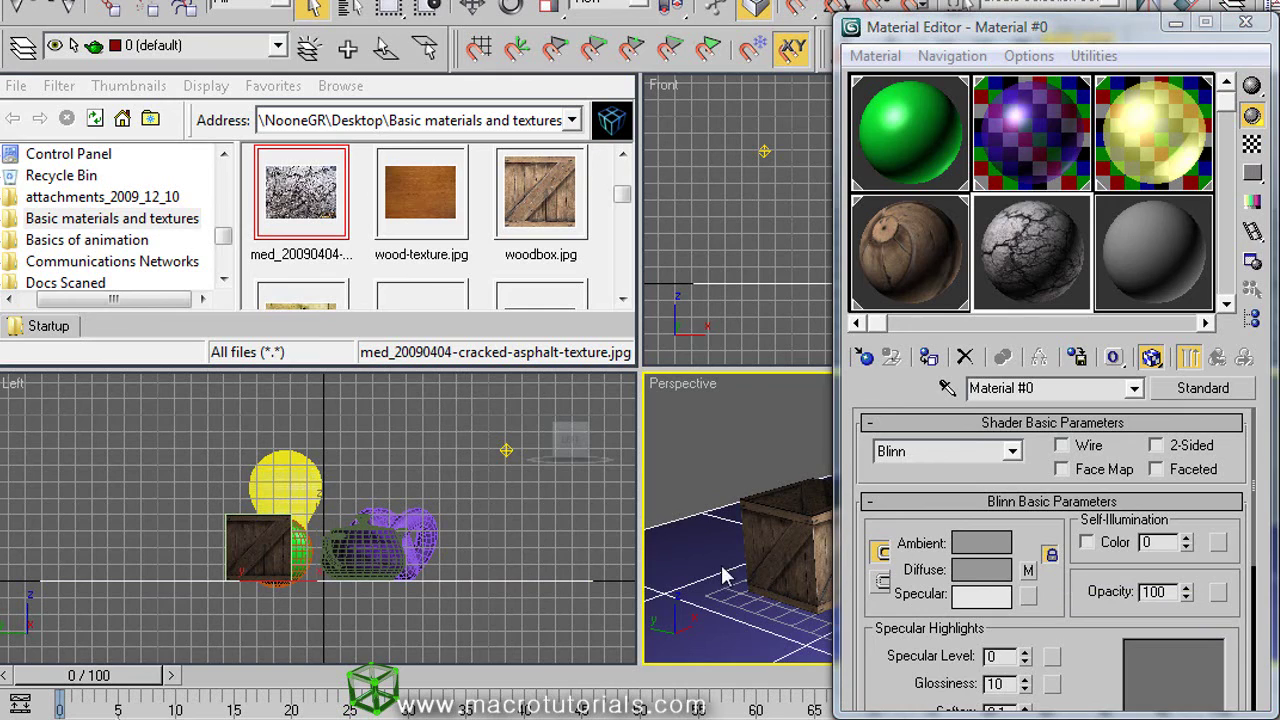
pyautogui.moveTo(1090, 26); pyautogui.dragTo(1278, 34)
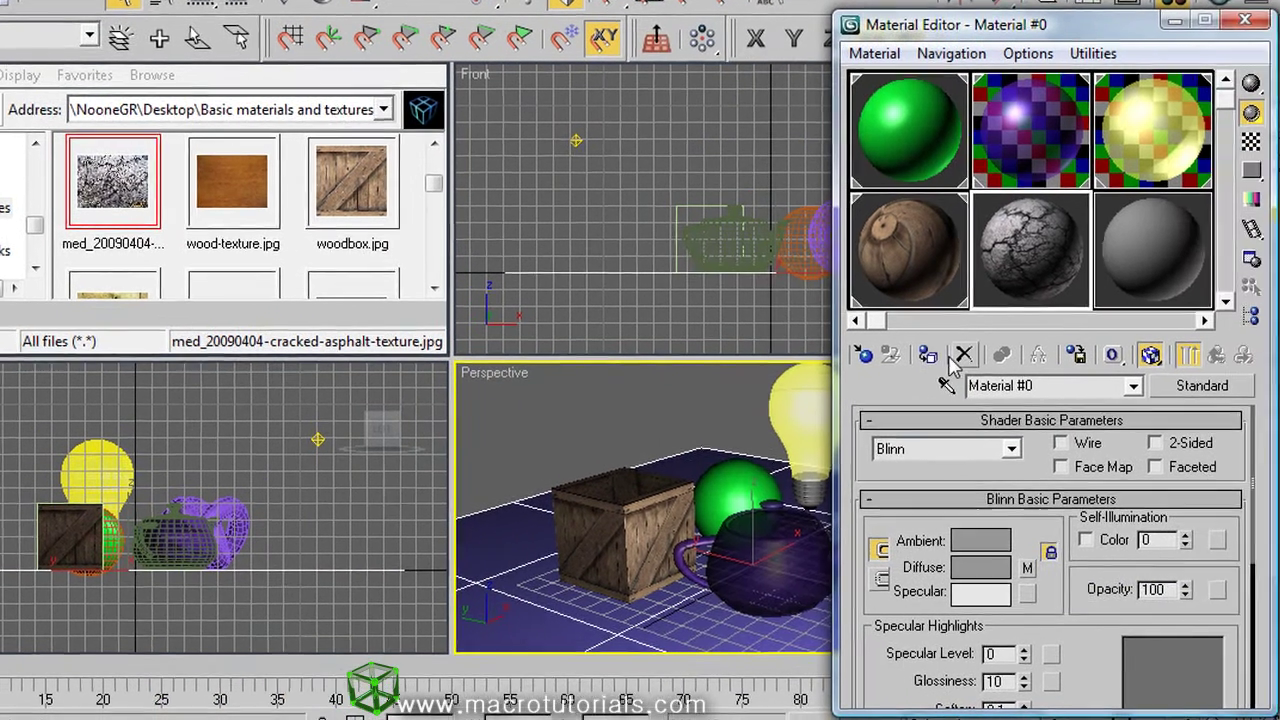
pyautogui.click(1120, 368)
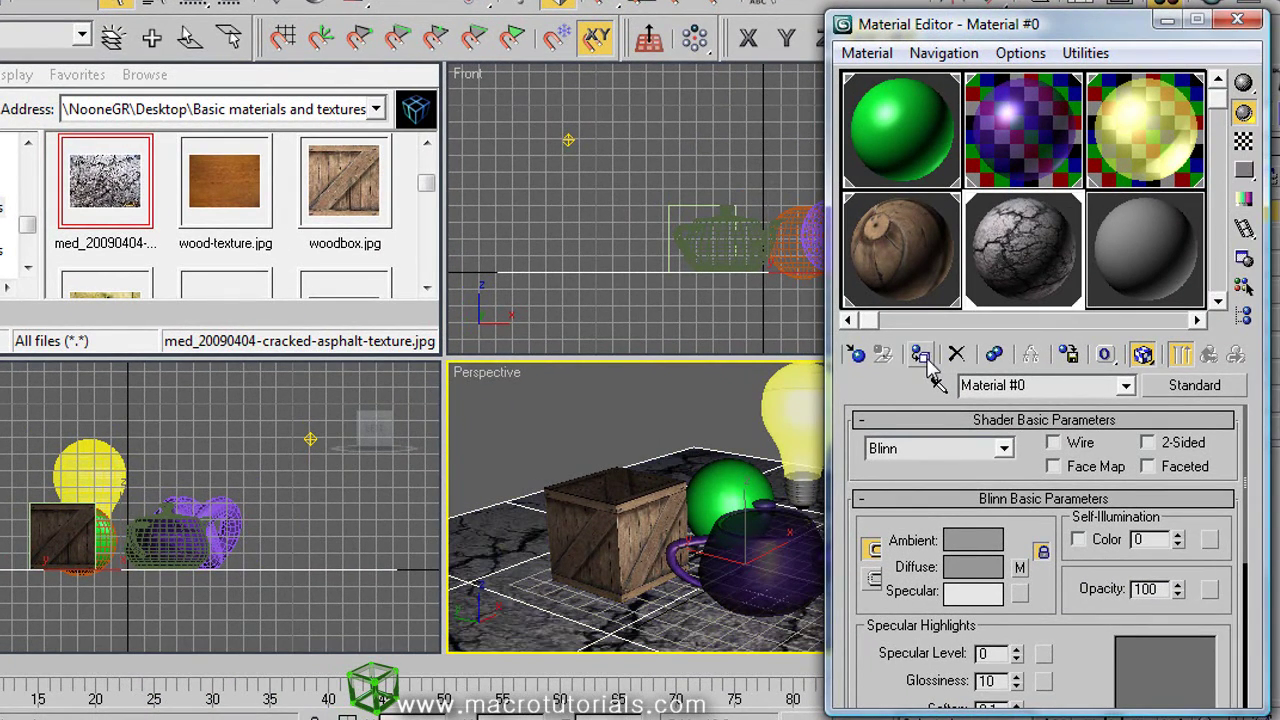
# - Drop wood-texture.jpg onto the floor plane and close the Material Editor
pyautogui.click(204, 172)
pyautogui.moveTo(204, 172)
pyautogui.mouseDown()
pyautogui.moveTo(450, 455)
pyautogui.moveTo(492, 555)
pyautogui.mouseUp()
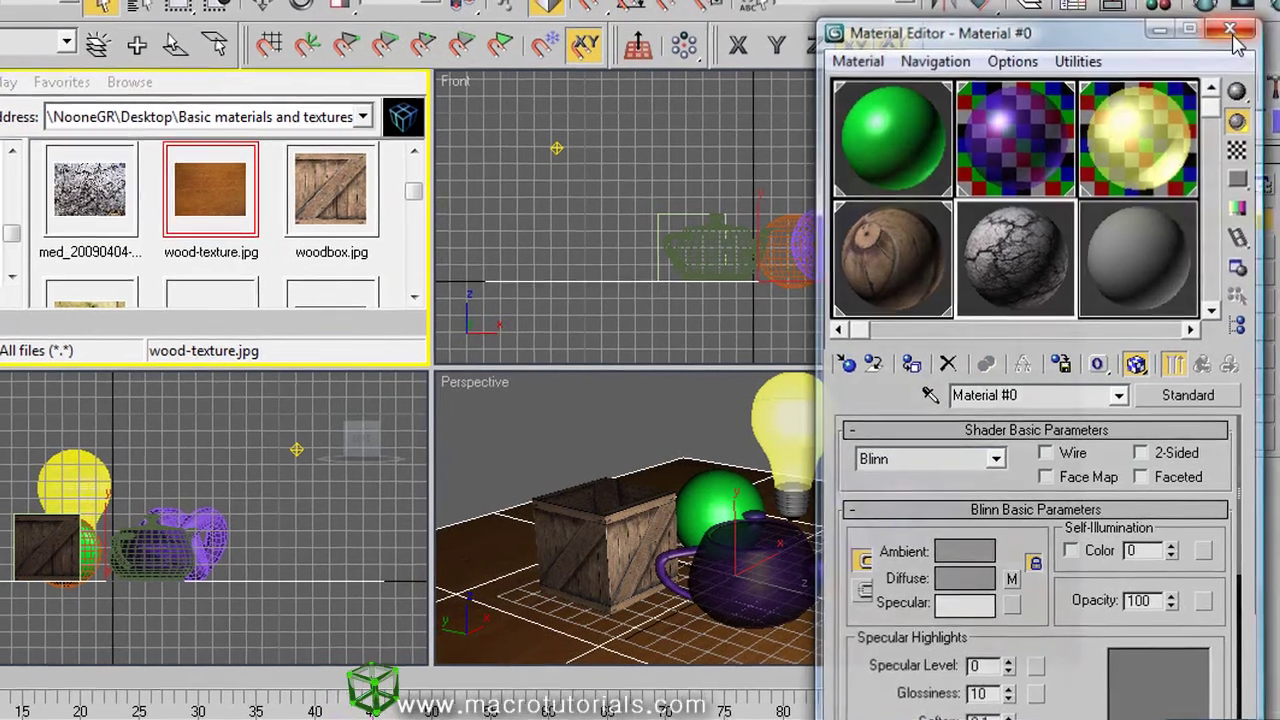
pyautogui.click(1237, 19)
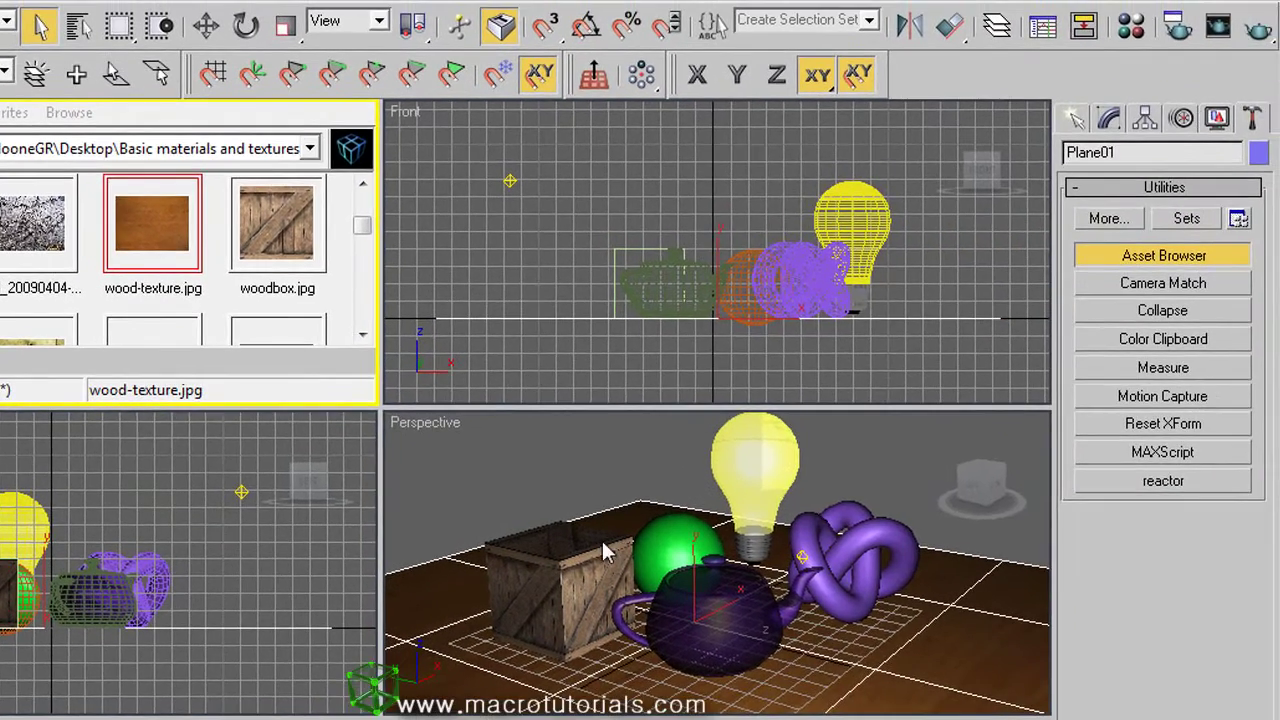